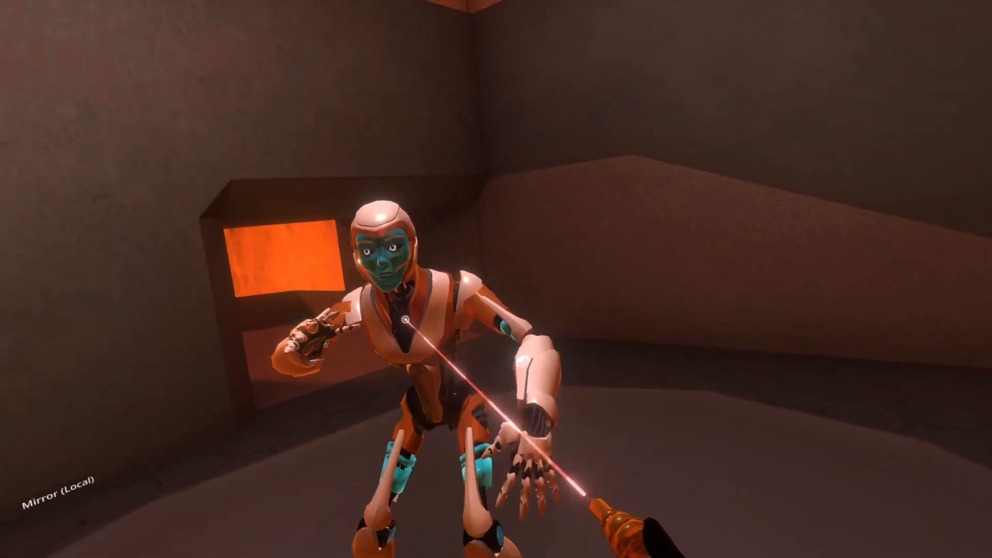
Step: Select the robot avatar's head bone and open an inspector for it
{"action": "left_click", "coordinate": [418, 217]}
{"action": "right_click", "coordinate": [476, 413]}
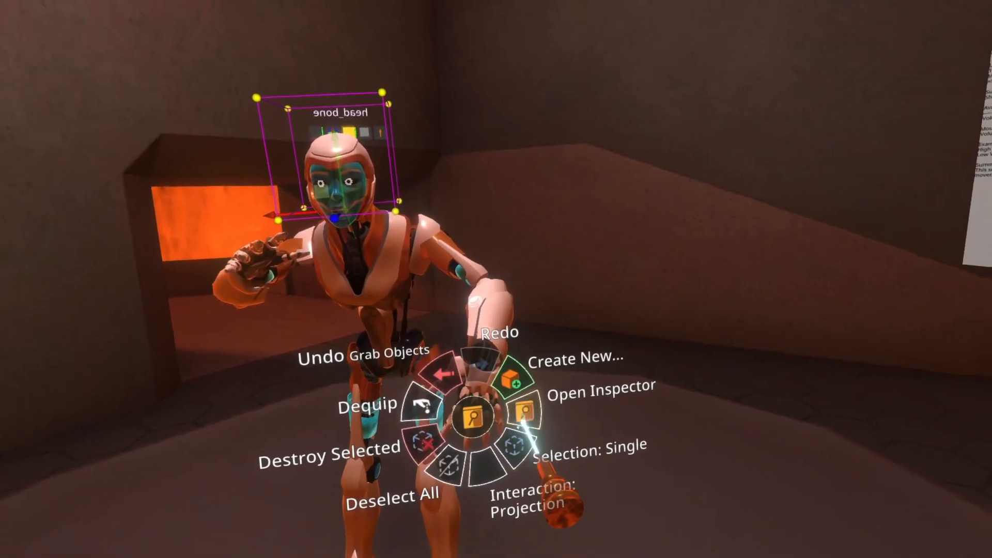
{"action": "left_click", "coordinate": [526, 411]}
{"action": "left_click_drag", "start_coordinate": [448, 358], "coordinate": [496, 540]}
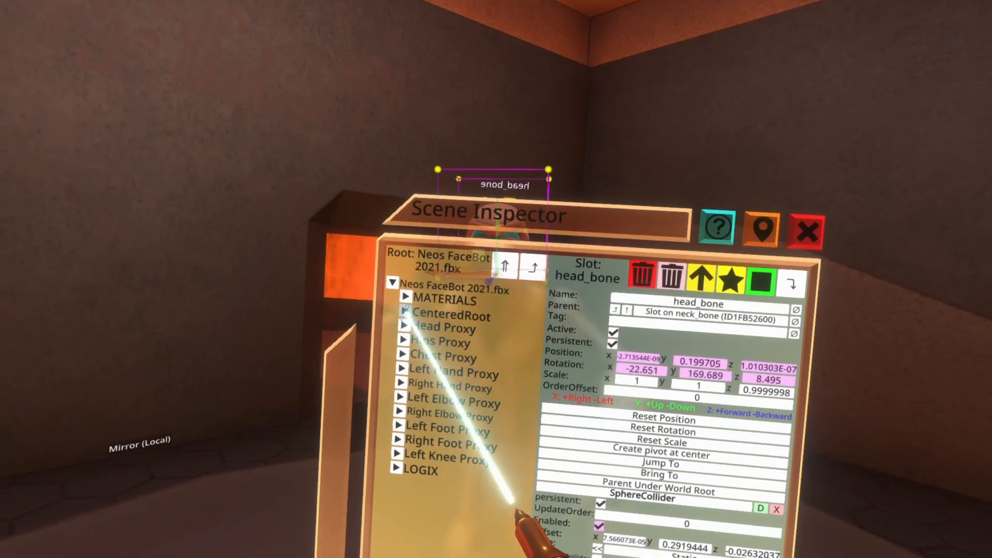
Step: Select the Body slot under CenteredRoot's RootNode and examine its mesh renderer materials, blendshape weights and attached components
{"action": "left_click", "coordinate": [387, 329]}
{"action": "left_click", "coordinate": [400, 343]}
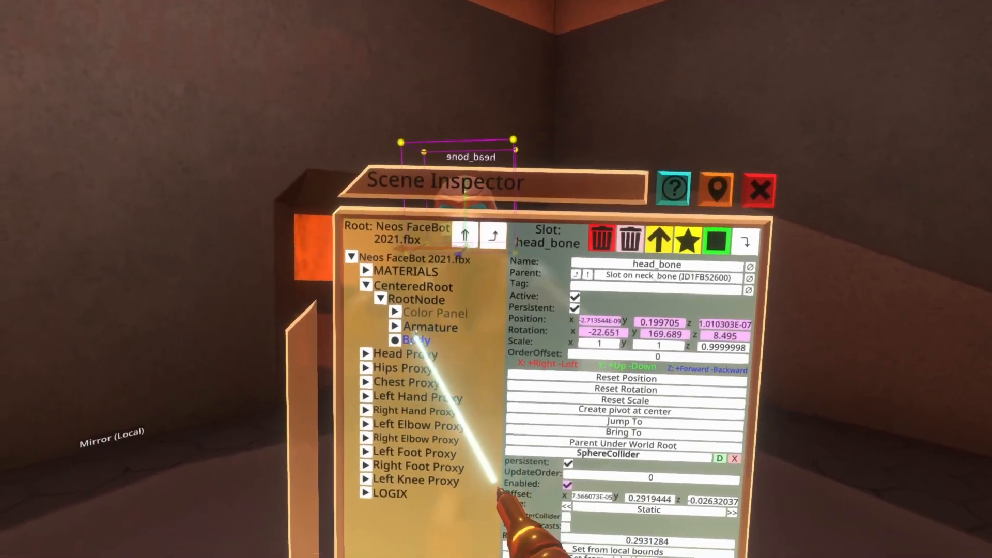
{"action": "left_click", "coordinate": [420, 344]}
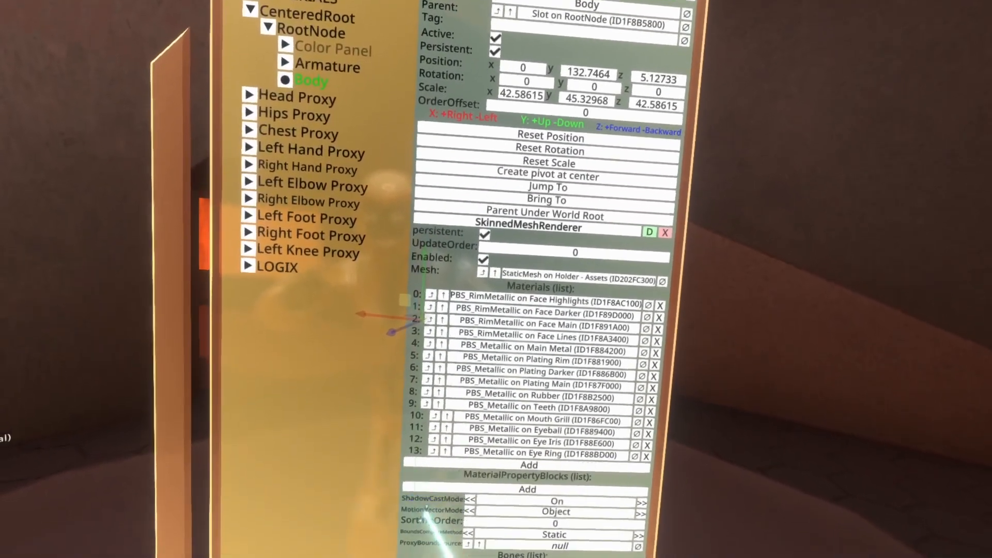
{"action": "scroll", "coordinate": [473, 173], "scroll_direction": "down", "scroll_amount": 8}
{"action": "scroll", "coordinate": [455, 383], "scroll_direction": "down", "scroll_amount": 10}
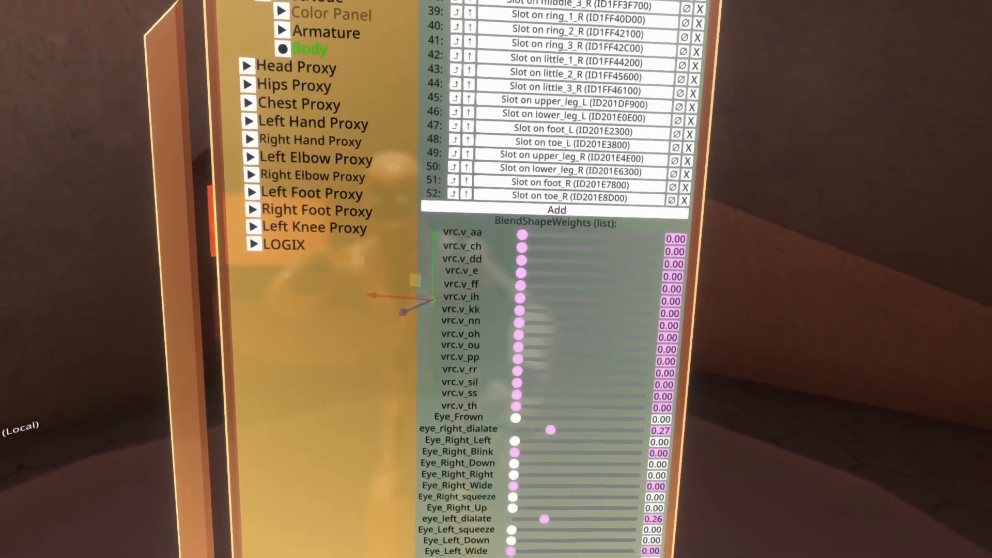
{"action": "scroll", "coordinate": [472, 473], "scroll_direction": "down", "scroll_amount": 15}
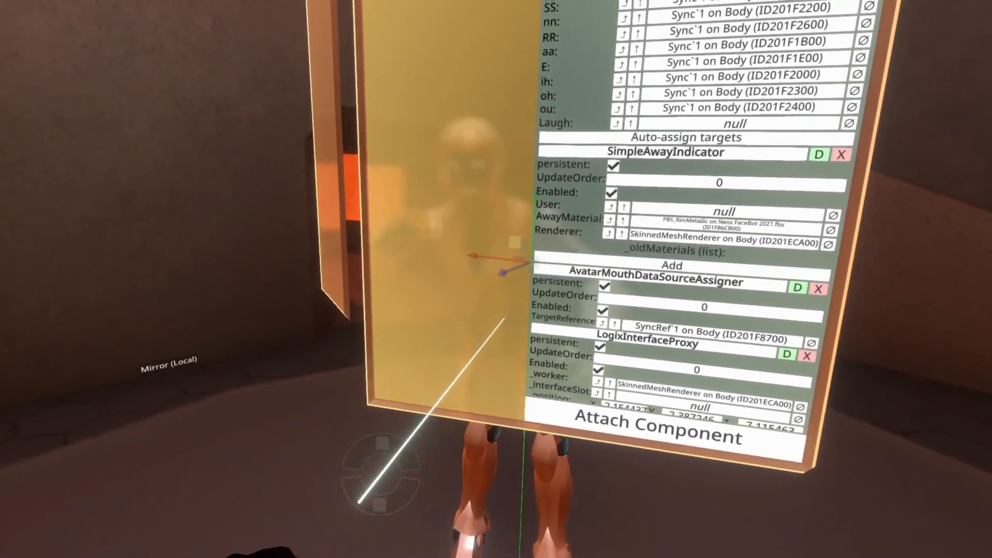
{"action": "left_click", "coordinate": [381, 444]}
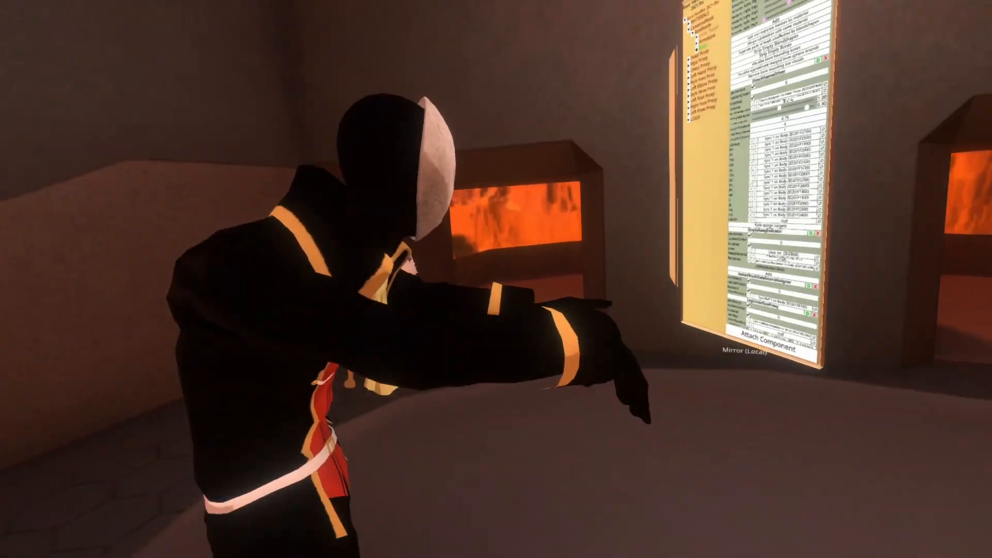
{"action": "left_click", "coordinate": [331, 469]}
{"action": "left_click", "coordinate": [324, 406]}
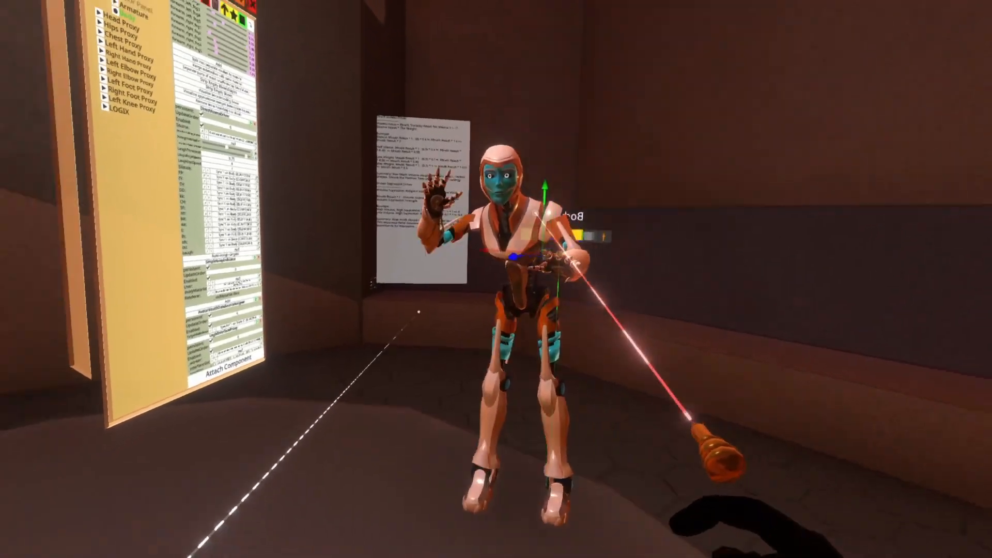
{"action": "left_click_drag", "start_coordinate": [535, 213], "coordinate": [521, 242]}
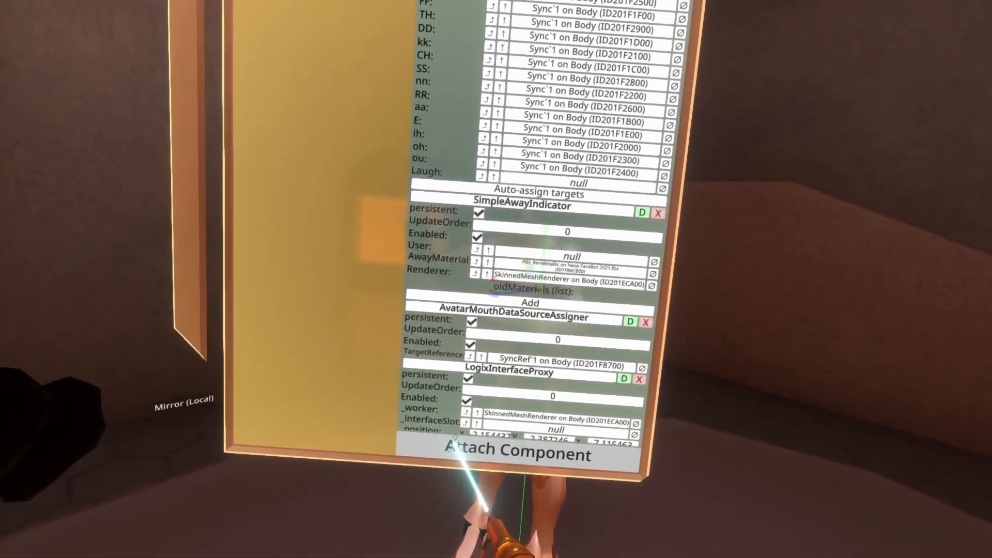
Step: Attach an AvatarMouthDataSourceAssigner component from the Common Avatar System's face category to the Body slot
{"action": "left_click", "coordinate": [454, 445]}
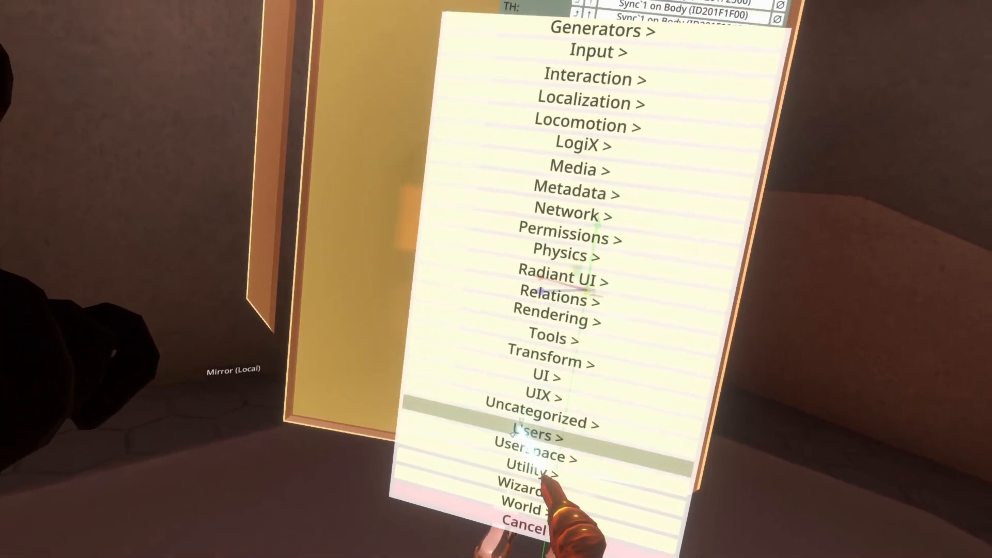
{"action": "left_click", "coordinate": [537, 435]}
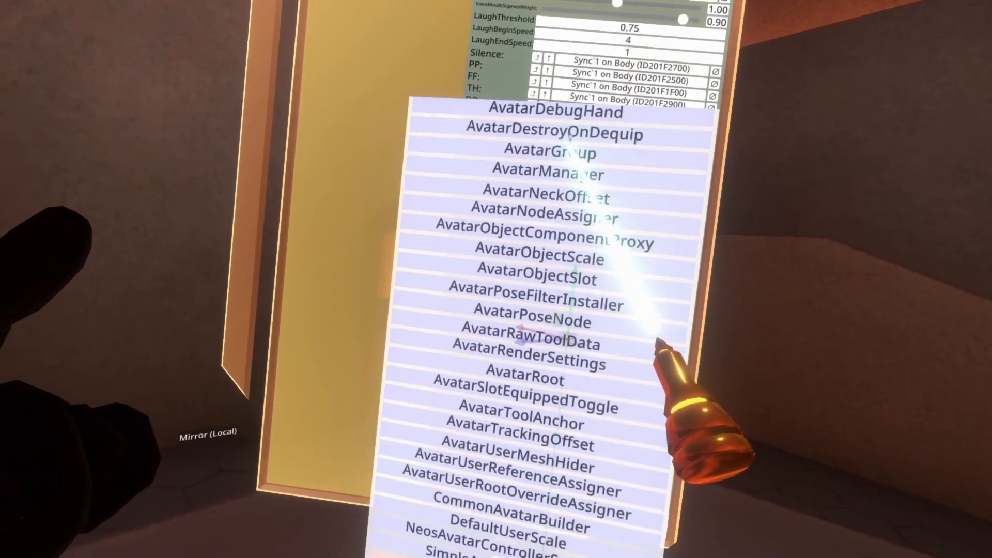
{"action": "scroll", "coordinate": [568, 137], "scroll_direction": "up", "scroll_amount": 5}
{"action": "left_click", "coordinate": [537, 179]}
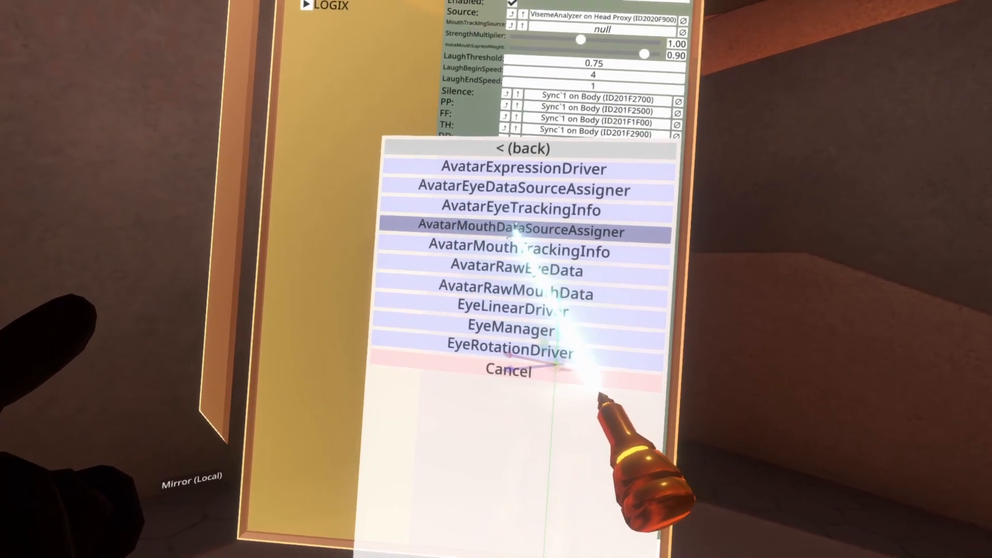
{"action": "left_click", "coordinate": [533, 227]}
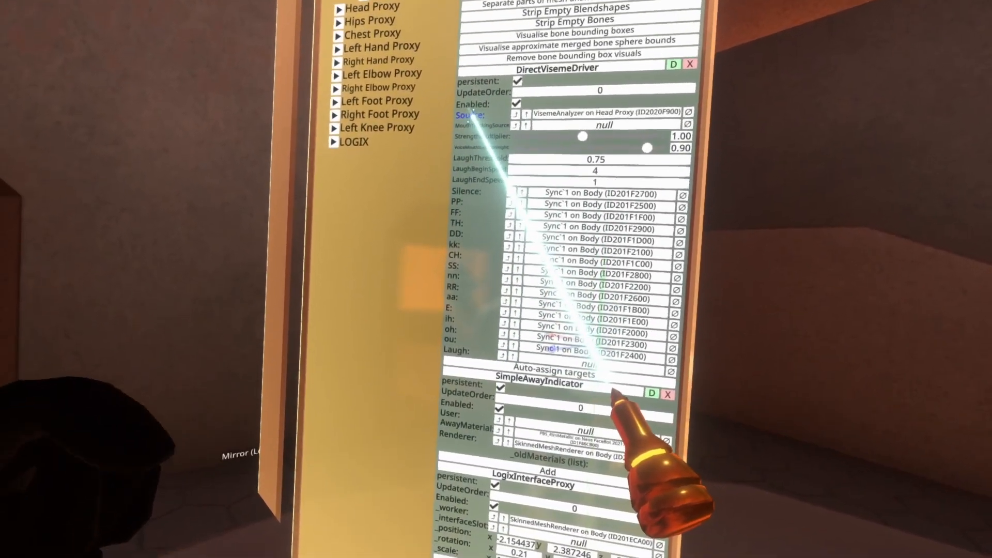
Step: Set the AvatarMouthDataSourceAssigner's TargetReference to the DirectVisemeDriver's MouthTrackingSource field
{"action": "left_click", "coordinate": [457, 121]}
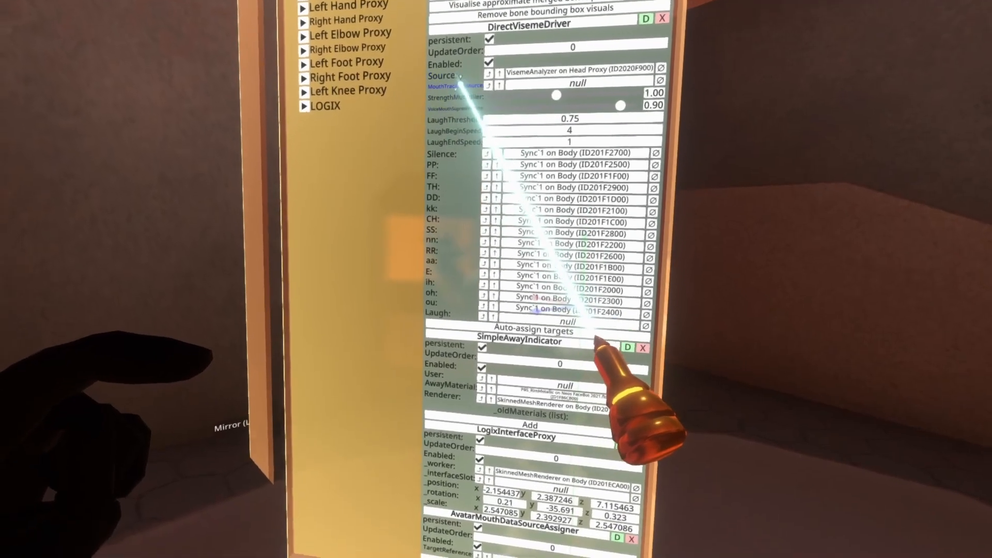
{"action": "left_click", "coordinate": [459, 86]}
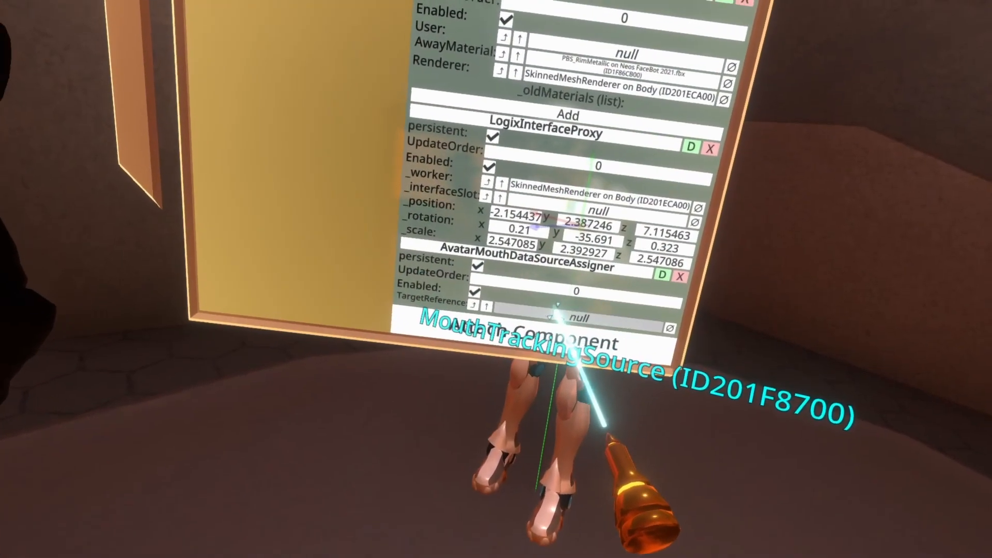
{"action": "left_click", "coordinate": [558, 310]}
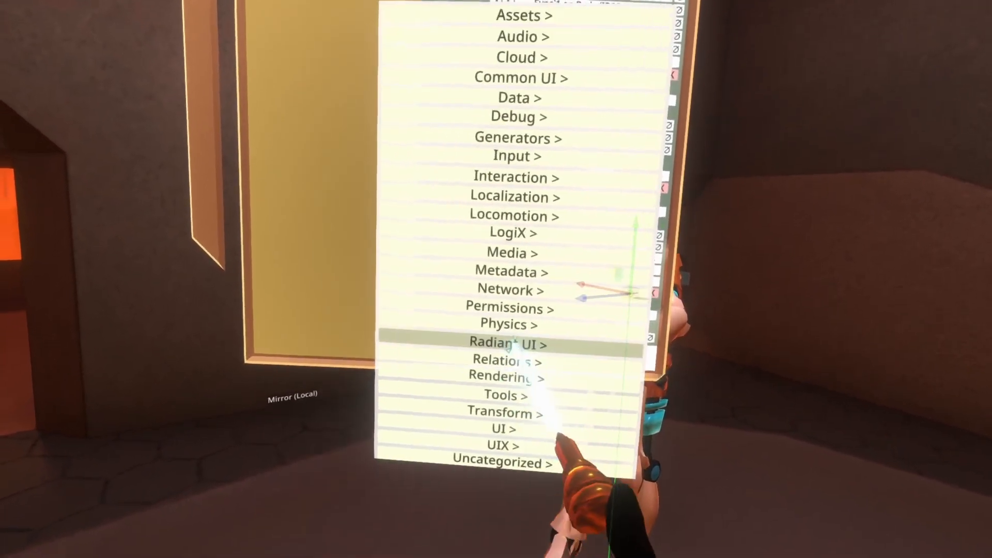
Step: Attach an AvatarExpressionDriver component from the Common Avatar System's face category to the Body slot
{"action": "left_click", "coordinate": [506, 370]}
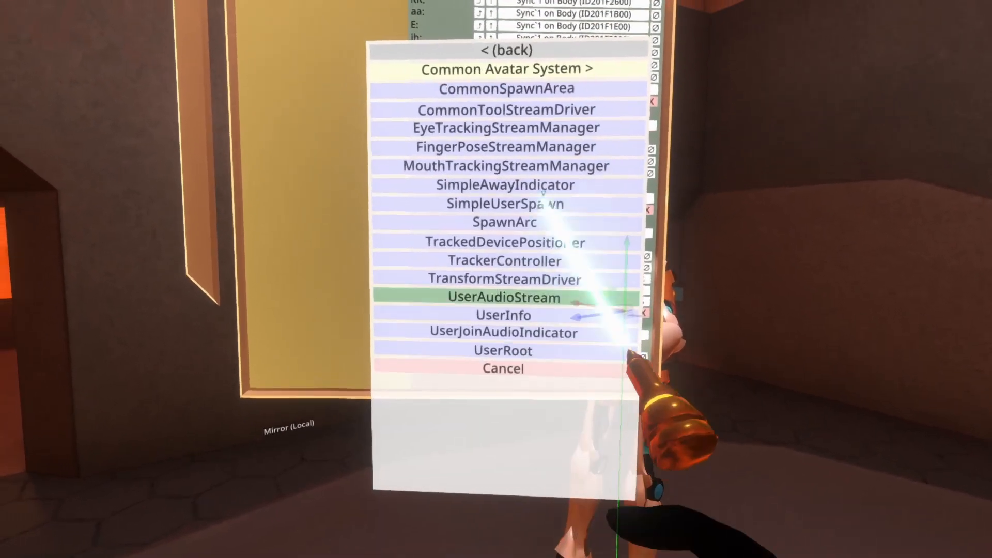
{"action": "scroll", "coordinate": [514, 142], "scroll_direction": "up", "scroll_amount": 3}
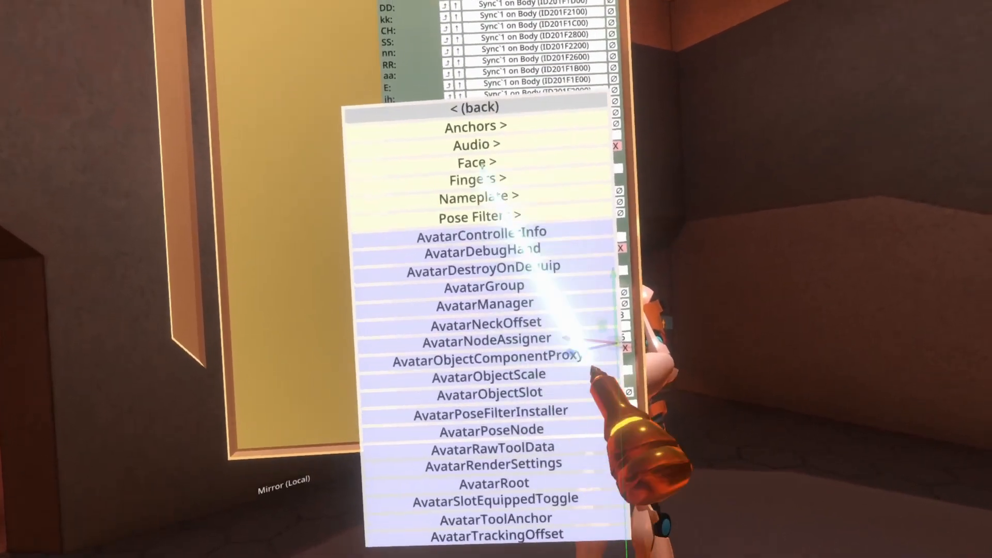
{"action": "left_click", "coordinate": [461, 159]}
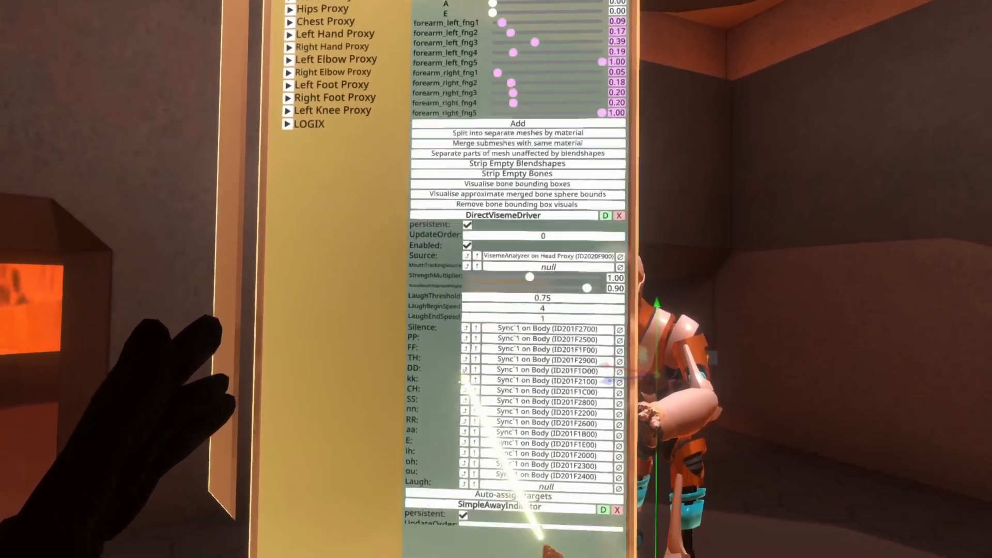
Step: Examine the Body slot's DirectVisemeDriver settings and the AvatarExpressionDriver's list of expressions with their targets and ranges
{"action": "left_click_drag", "start_coordinate": [509, 352], "coordinate": [579, 1]}
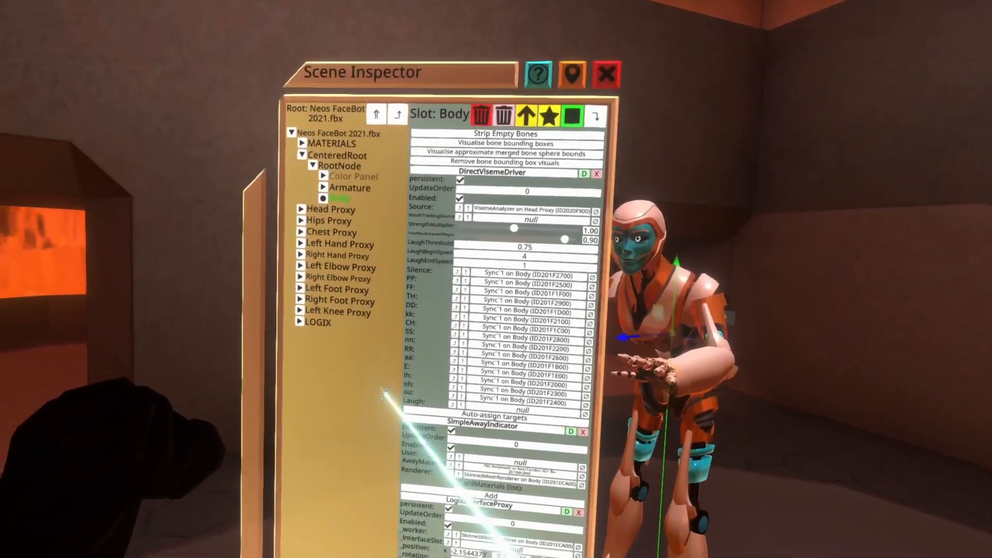
{"action": "left_click_drag", "start_coordinate": [465, 250], "coordinate": [462, 532]}
{"action": "left_click_drag", "start_coordinate": [482, 395], "coordinate": [428, 442]}
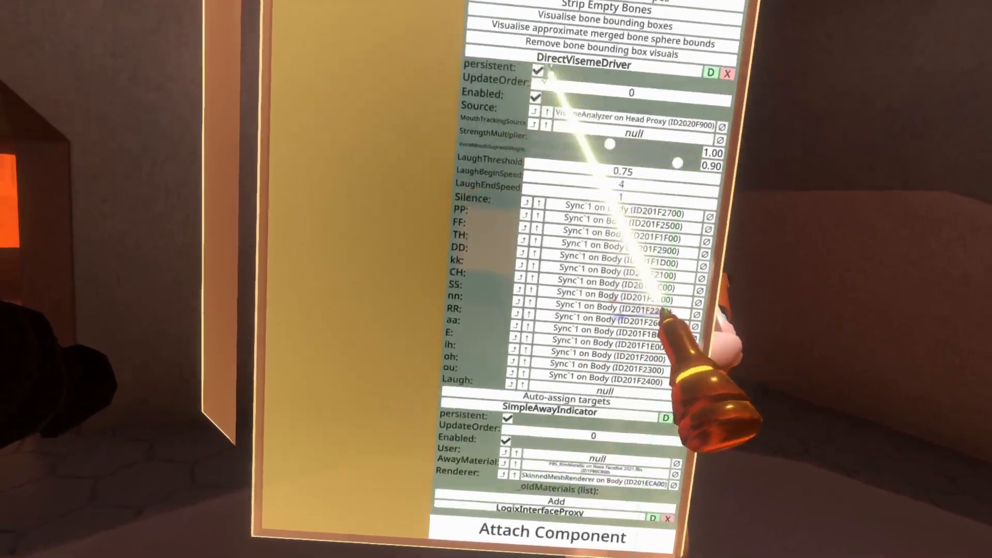
{"action": "scroll", "coordinate": [471, 303], "scroll_direction": "down", "scroll_amount": 5}
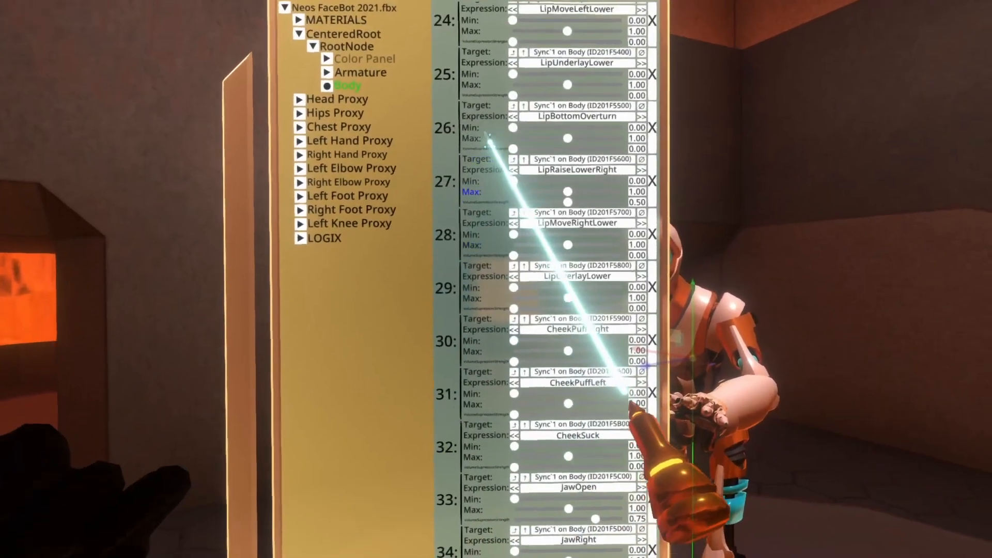
{"action": "scroll", "coordinate": [509, 233], "scroll_direction": "up", "scroll_amount": 15}
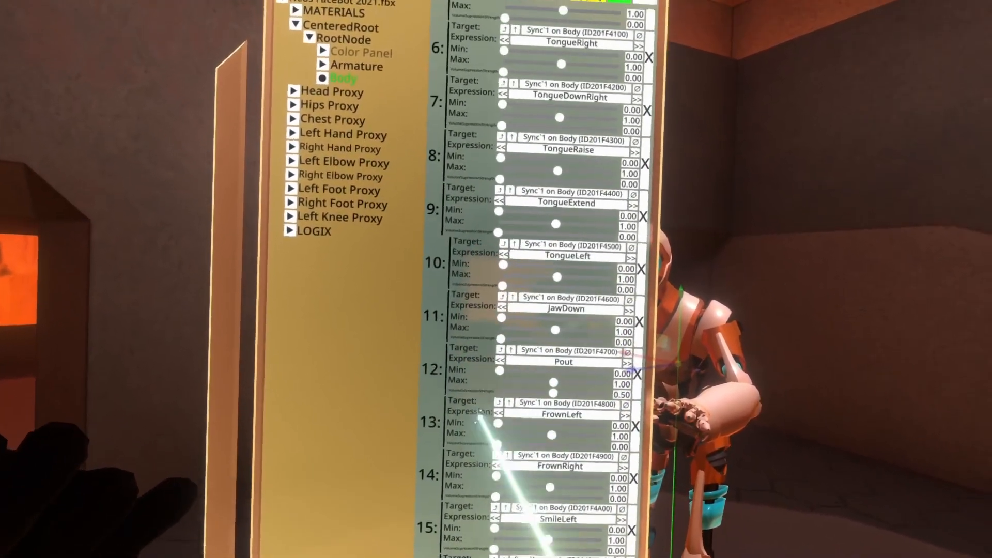
{"action": "scroll", "coordinate": [462, 462], "scroll_direction": "up", "scroll_amount": 15}
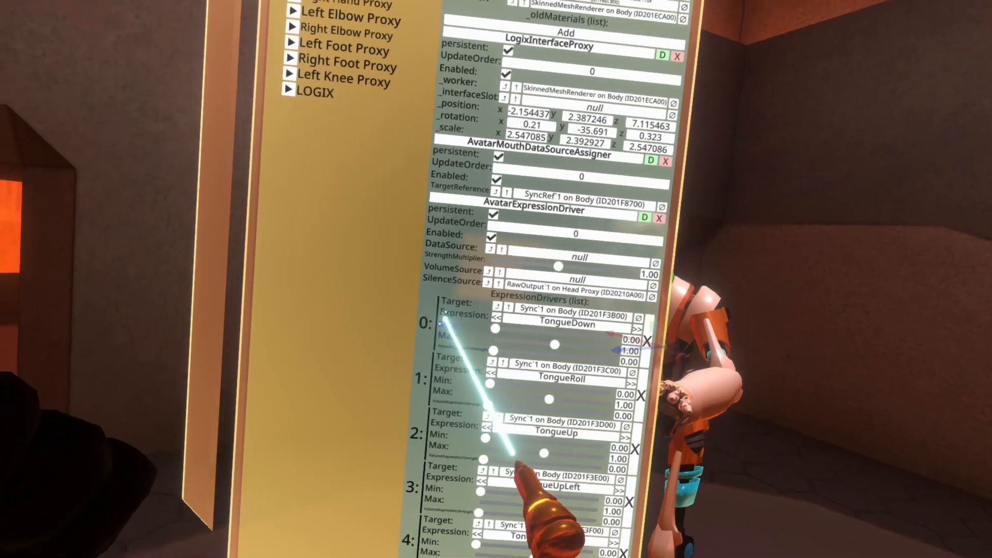
Step: Review the Body mesh's eye, tongue, mouth, cheek and jaw blendshape weights
{"action": "scroll", "coordinate": [435, 324], "scroll_direction": "up", "scroll_amount": 10}
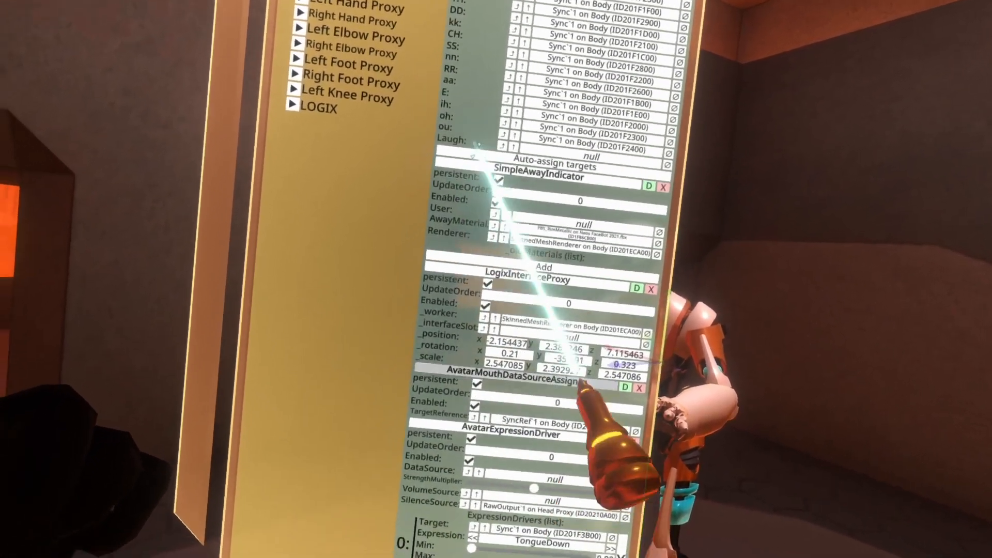
{"action": "scroll", "coordinate": [439, 251], "scroll_direction": "up", "scroll_amount": 15}
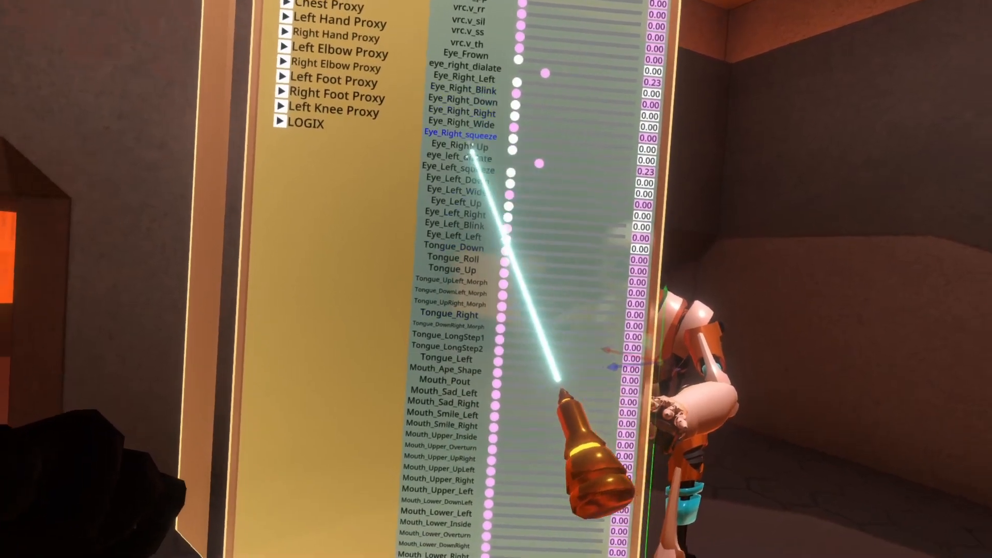
{"action": "left_click_drag", "start_coordinate": [477, 155], "coordinate": [522, 106]}
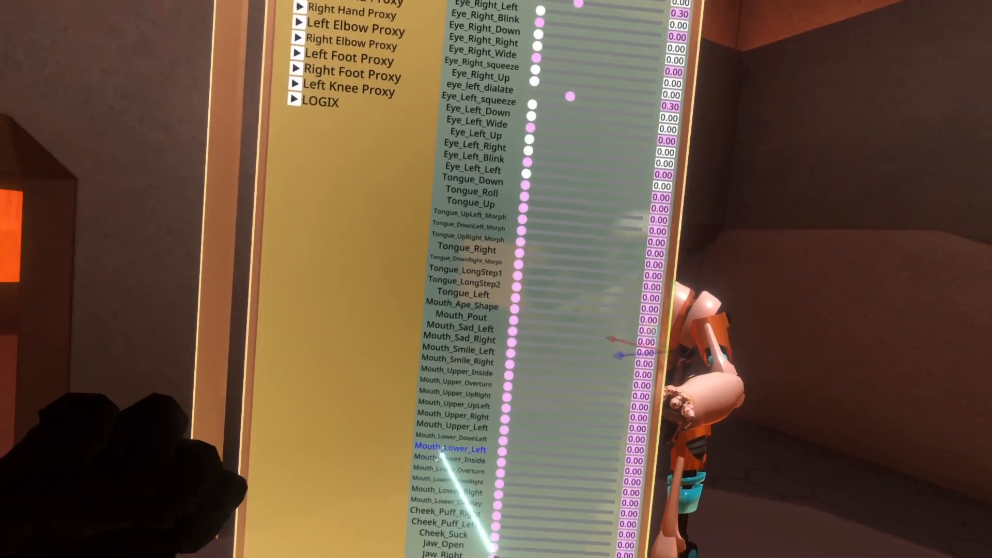
{"action": "left_click_drag", "start_coordinate": [442, 451], "coordinate": [492, 95]}
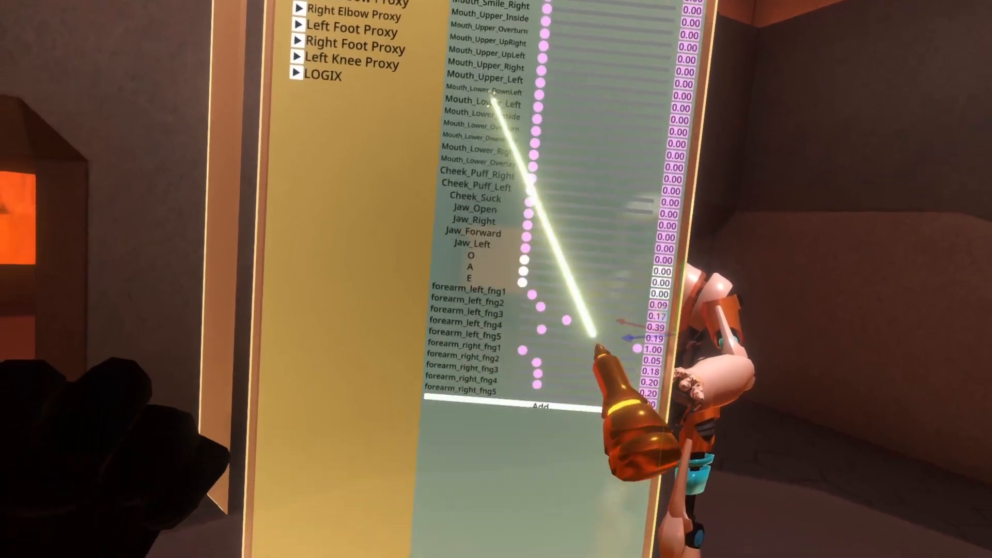
{"action": "left_click_drag", "start_coordinate": [477, 505], "coordinate": [546, 111]}
Step: Open the Body mesh's blendshapes in a second inspector and assign Mouth_Smile_Left as the SmileLeft expression's target
{"action": "left_click_drag", "start_coordinate": [449, 439], "coordinate": [465, 139]}
{"action": "left_click_drag", "start_coordinate": [415, 339], "coordinate": [427, 153]}
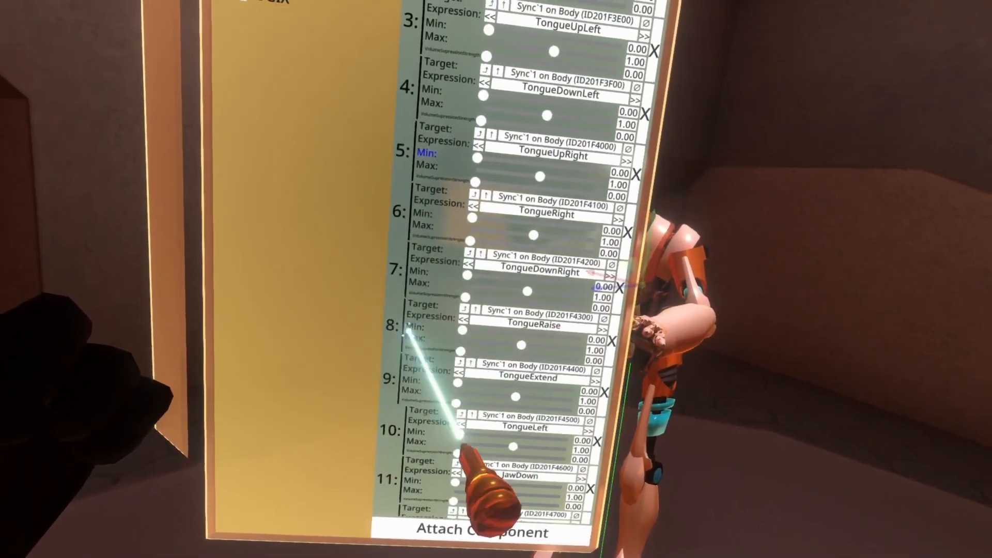
{"action": "left_click_drag", "start_coordinate": [415, 253], "coordinate": [426, 80]}
{"action": "left_click_drag", "start_coordinate": [407, 351], "coordinate": [444, 178]}
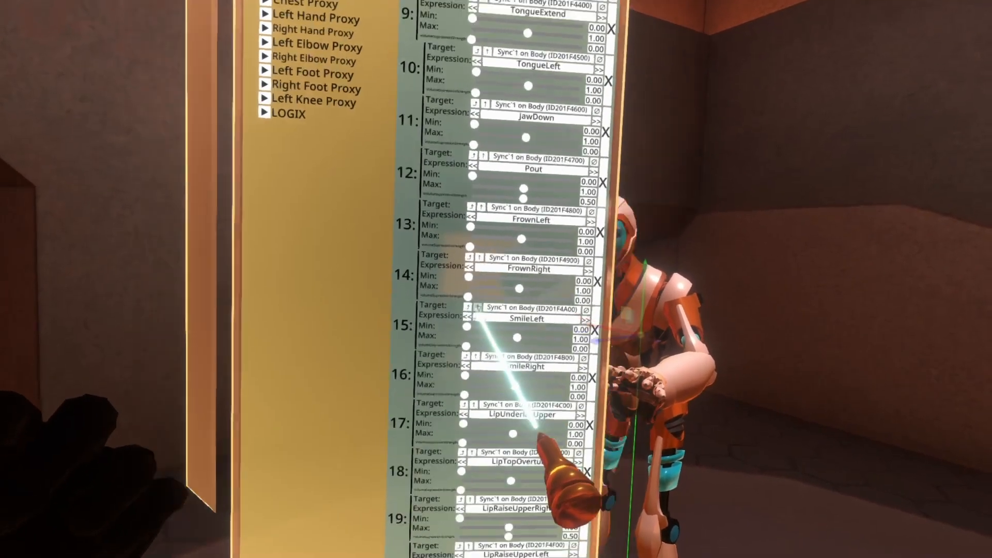
{"action": "left_click", "coordinate": [478, 309]}
{"action": "scroll", "coordinate": [455, 398], "scroll_direction": "down", "scroll_amount": 8}
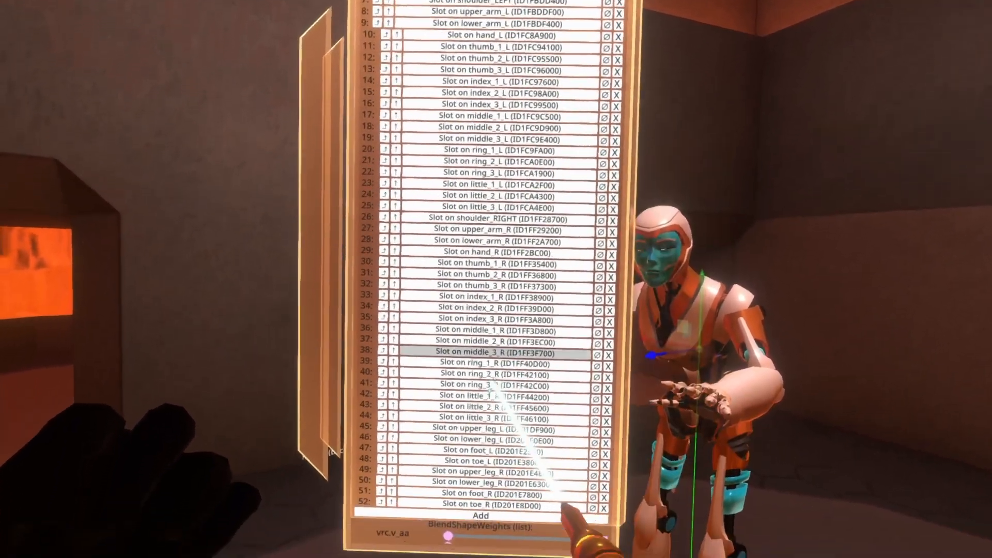
{"action": "scroll", "coordinate": [494, 384], "scroll_direction": "down", "scroll_amount": 10}
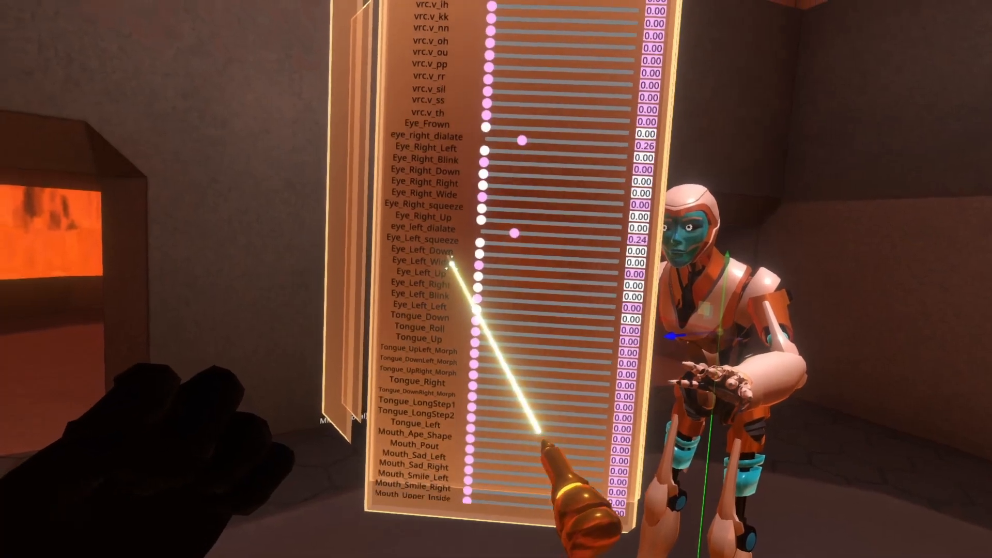
{"action": "scroll", "coordinate": [452, 263], "scroll_direction": "down", "scroll_amount": 5}
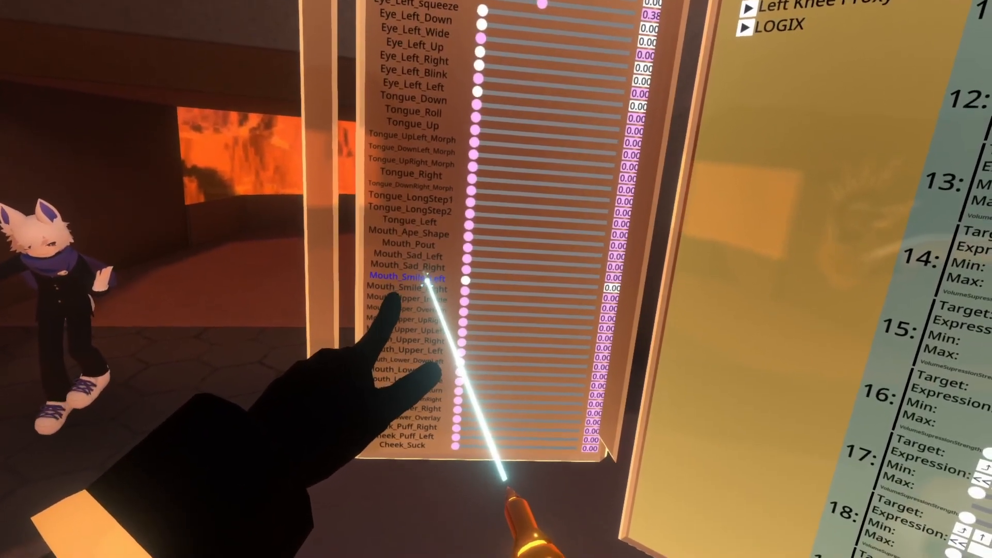
{"action": "left_click_drag", "start_coordinate": [428, 283], "coordinate": [504, 285]}
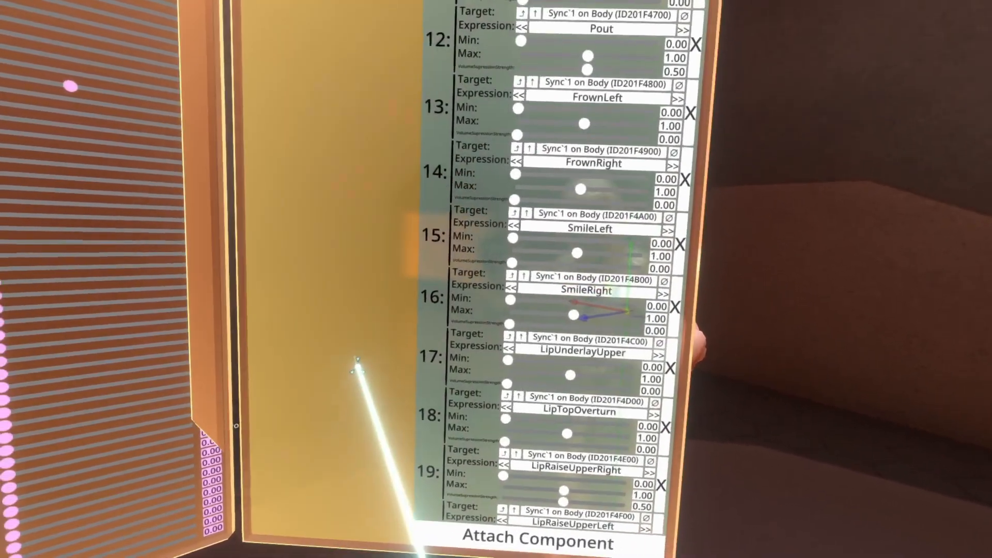
Step: Review the remaining expression drivers through JawLeft and the options at the end of the component
{"action": "scroll", "coordinate": [457, 345], "scroll_direction": "down", "scroll_amount": 15}
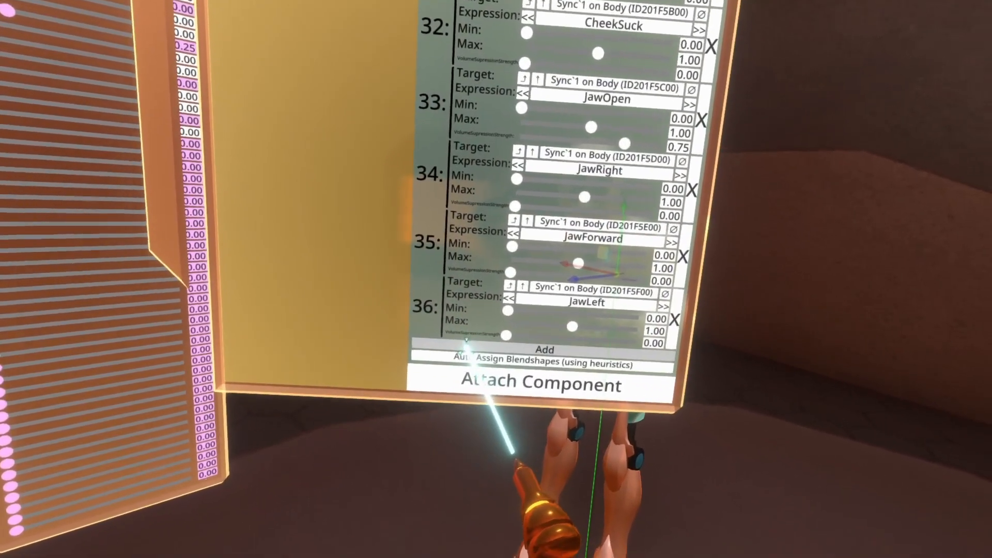
Step: Add an expression driver, target it to a Body mesh blendshape, and cycle its expression through the smile, frown and tongue options to JawOpen
{"action": "left_click", "coordinate": [466, 343]}
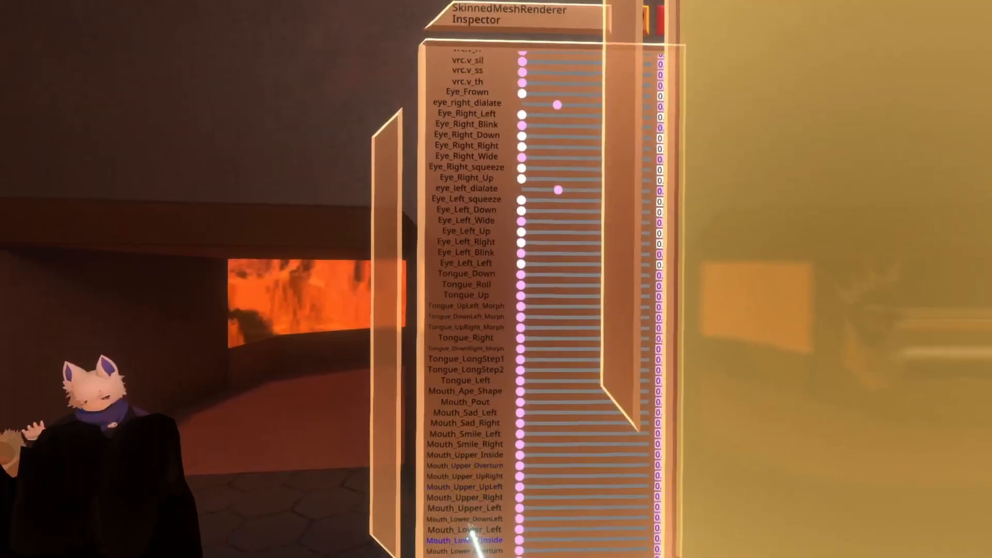
{"action": "left_click_drag", "start_coordinate": [467, 529], "coordinate": [486, 233]}
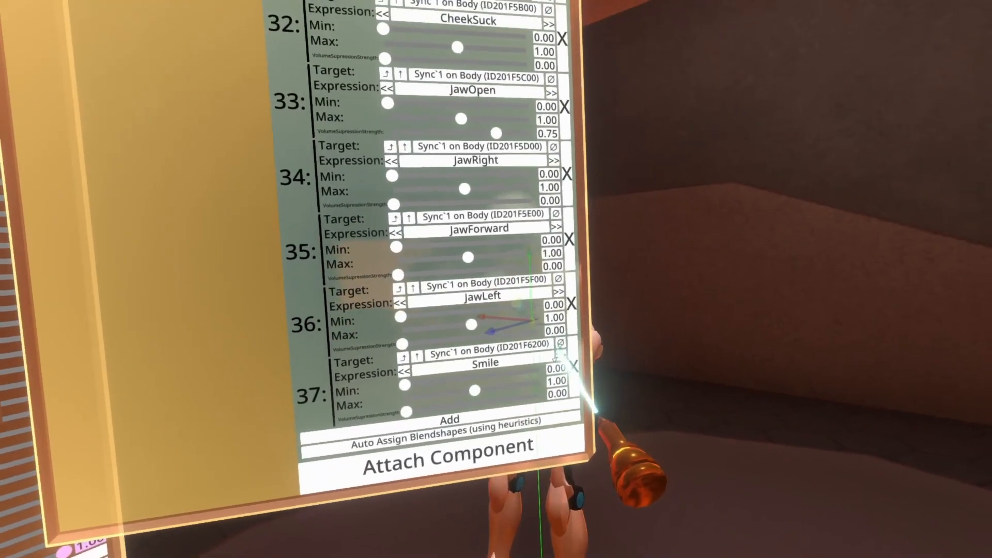
{"action": "left_click", "coordinate": [574, 327]}
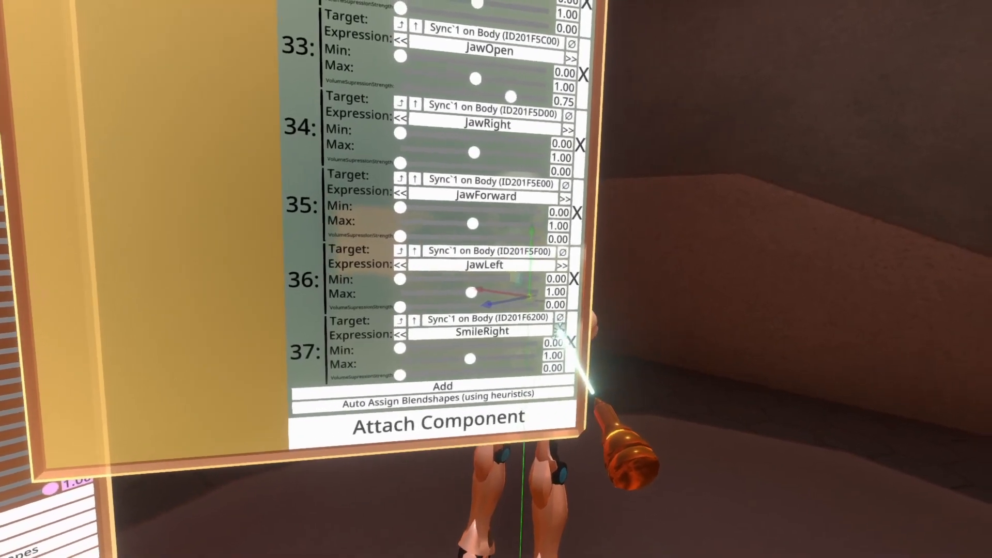
{"action": "left_click", "coordinate": [575, 327]}
{"action": "left_click", "coordinate": [540, 362]}
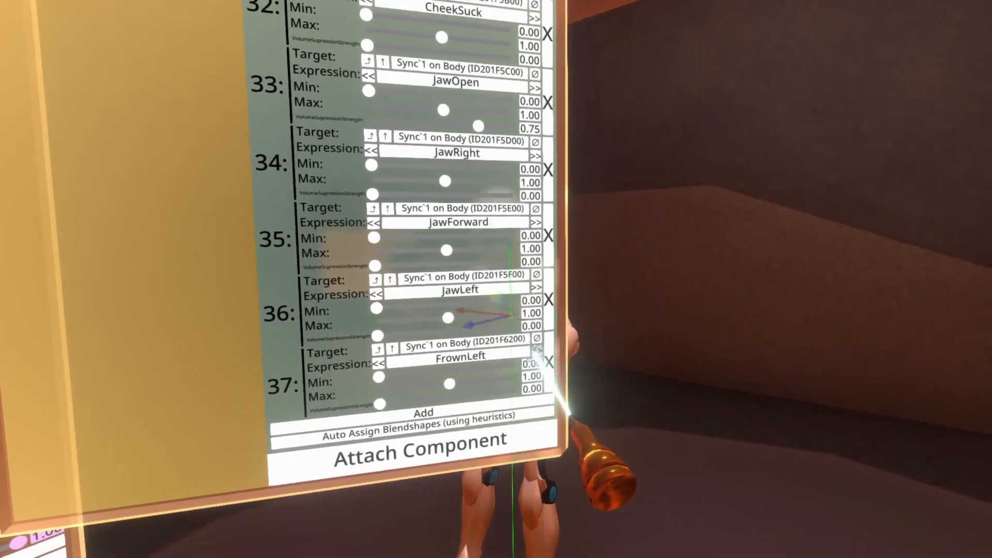
{"action": "left_click", "coordinate": [540, 361]}
{"action": "left_click", "coordinate": [540, 362]}
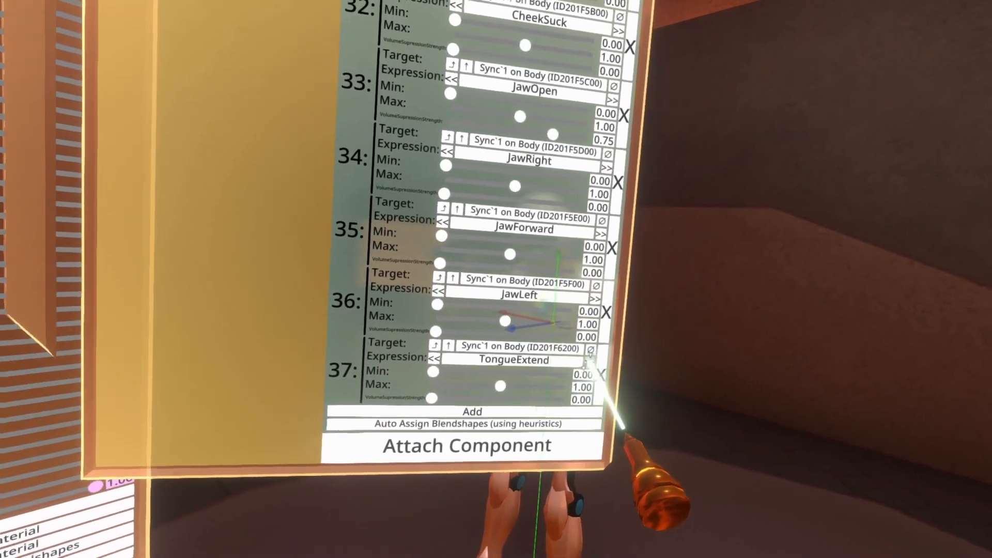
{"action": "left_click", "coordinate": [544, 367]}
{"action": "left_click", "coordinate": [543, 368]}
{"action": "left_click", "coordinate": [594, 339]}
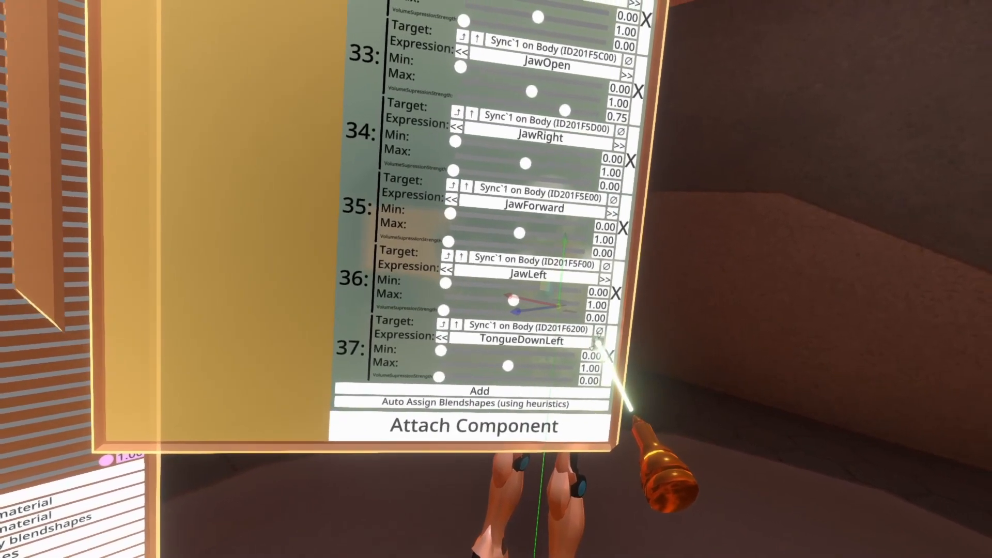
{"action": "left_click", "coordinate": [594, 338]}
{"action": "left_click", "coordinate": [594, 339]}
{"action": "left_click", "coordinate": [593, 338]}
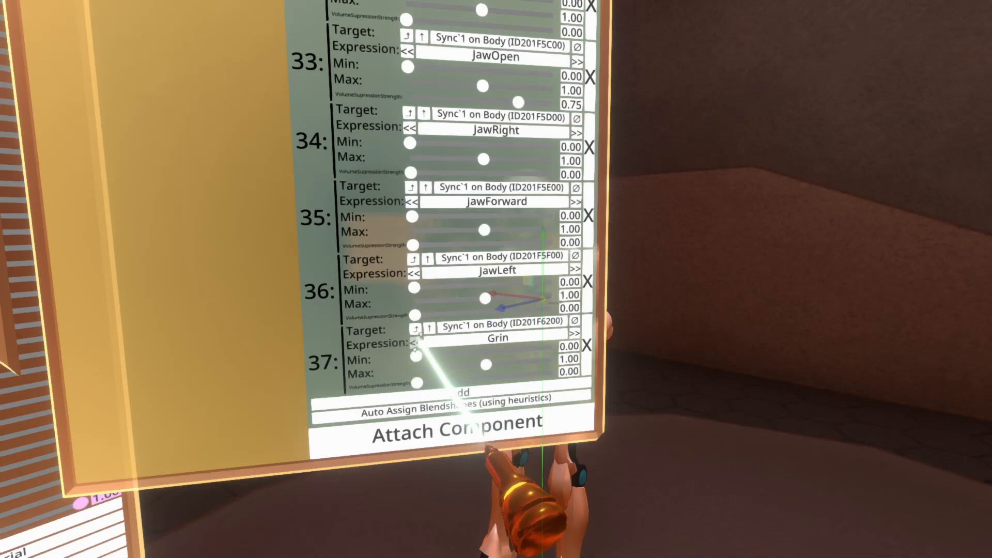
{"action": "left_click", "coordinate": [414, 343]}
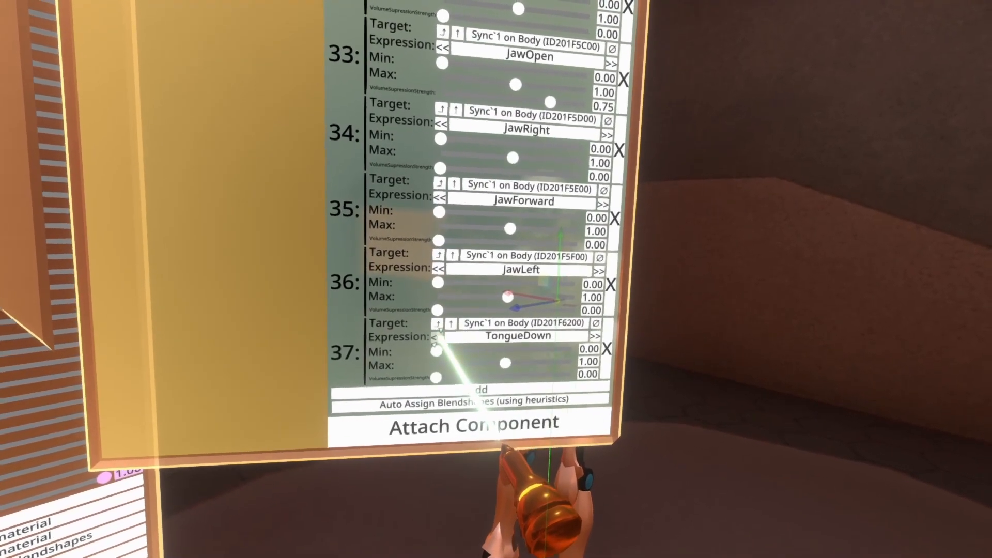
{"action": "left_click", "coordinate": [435, 341]}
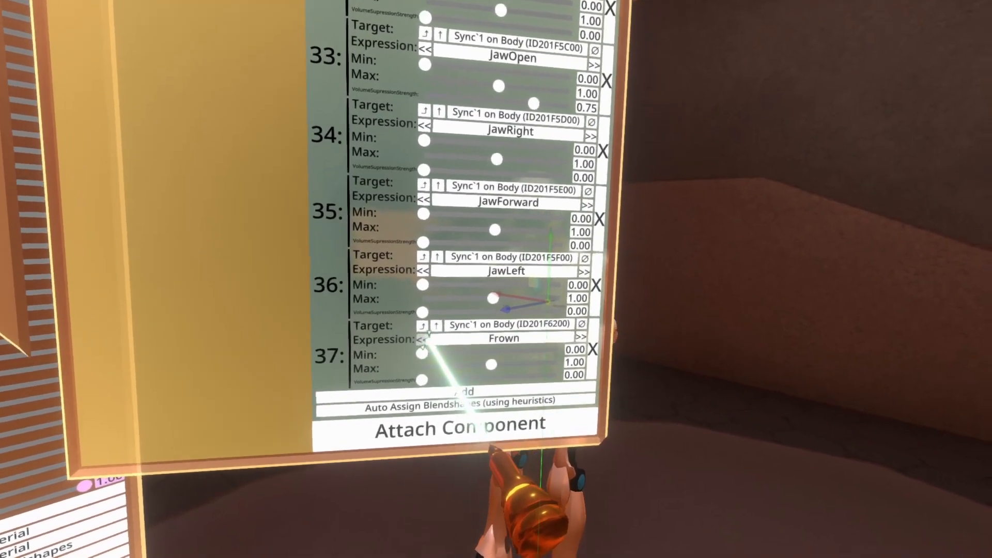
{"action": "left_click", "coordinate": [436, 340]}
{"action": "left_click", "coordinate": [436, 341]}
{"action": "left_click", "coordinate": [438, 353]}
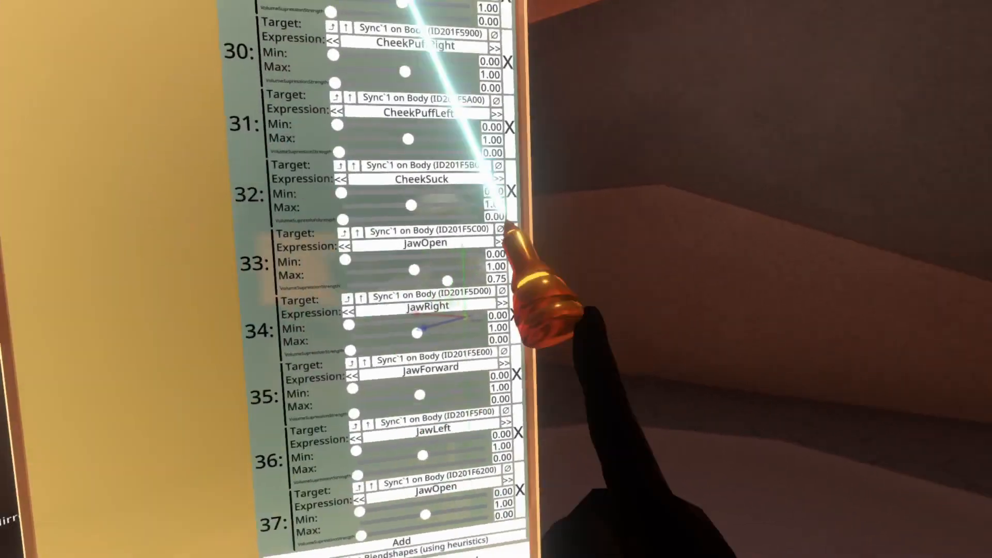
{"action": "scroll", "coordinate": [368, 204], "scroll_direction": "up", "scroll_amount": 10}
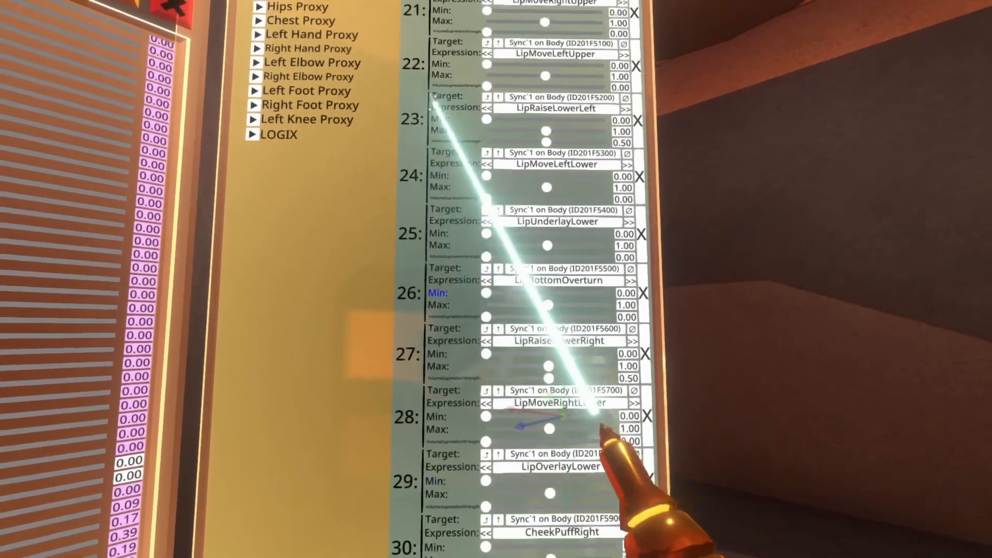
{"action": "scroll", "coordinate": [414, 256], "scroll_direction": "up", "scroll_amount": 15}
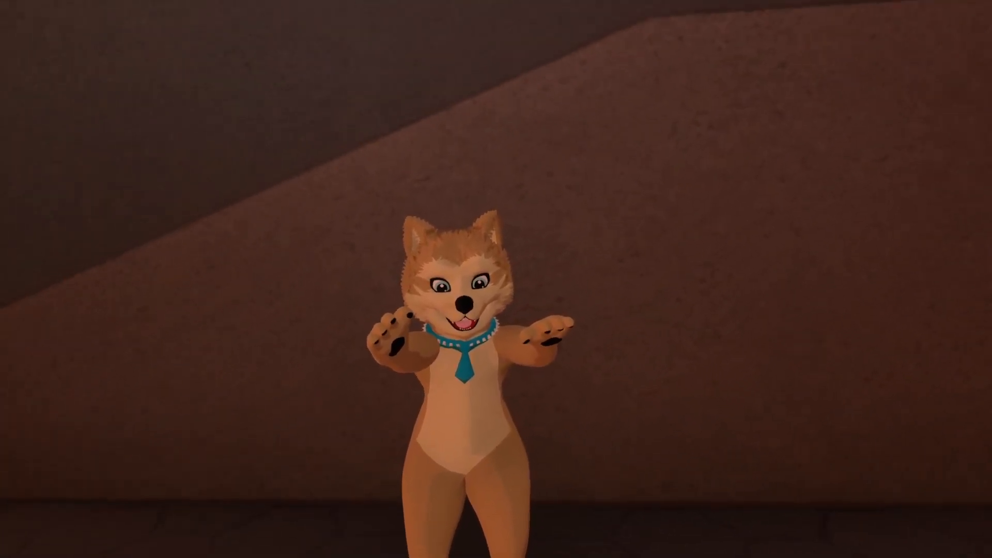
Step: Equip the orange-and-white Akita avatar
{"action": "right_click", "coordinate": [440, 294]}
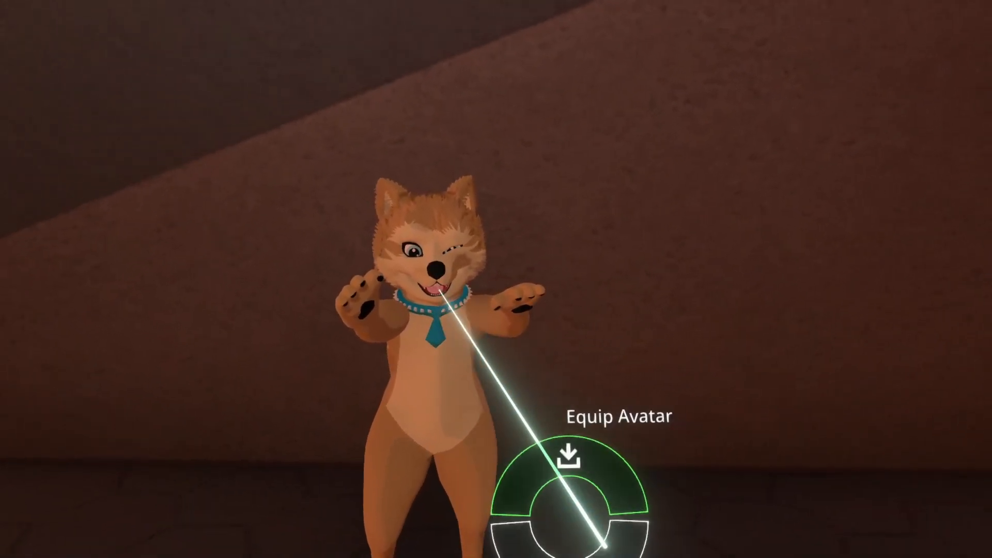
{"action": "left_click", "coordinate": [569, 456]}
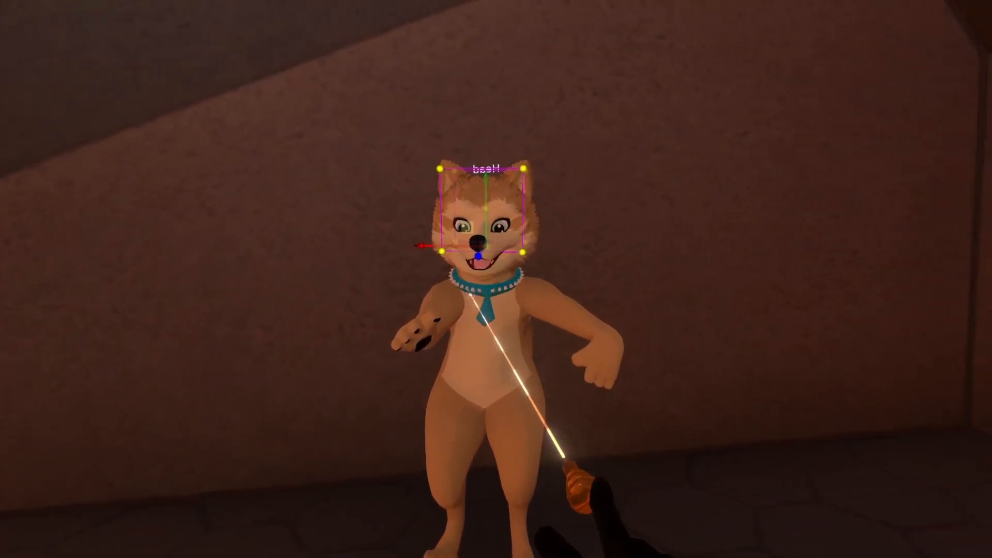
Step: Open the Scene Inspector on the avatar's head, move up to the akitaFixed.fbx root and select the Body slot
{"action": "right_click", "coordinate": [498, 381]}
{"action": "left_click", "coordinate": [561, 365]}
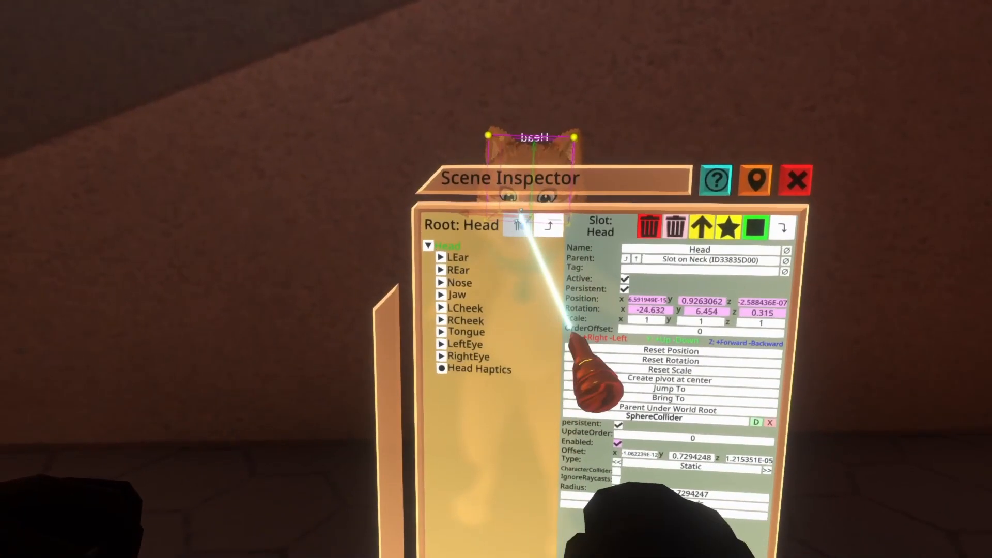
{"action": "left_click", "coordinate": [437, 257]}
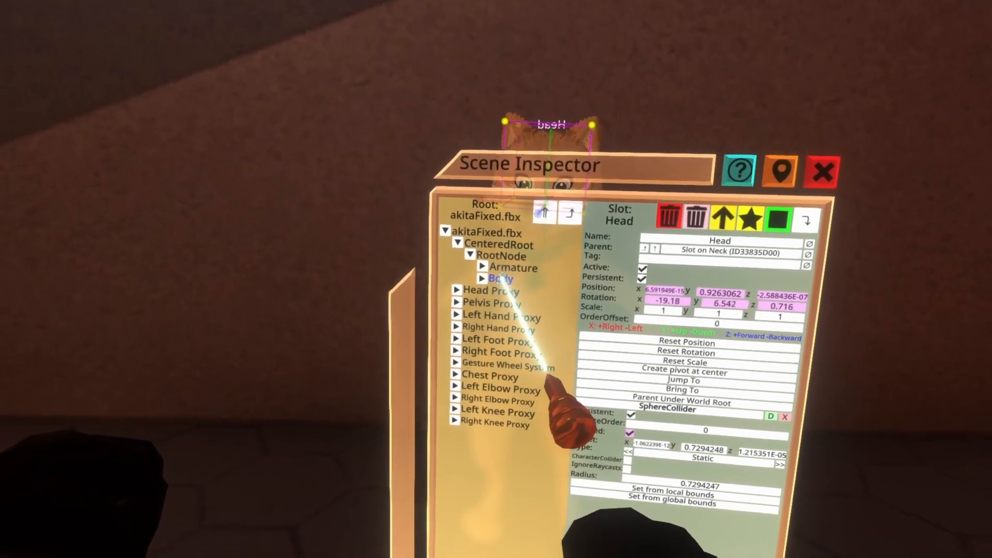
{"action": "left_click", "coordinate": [500, 279]}
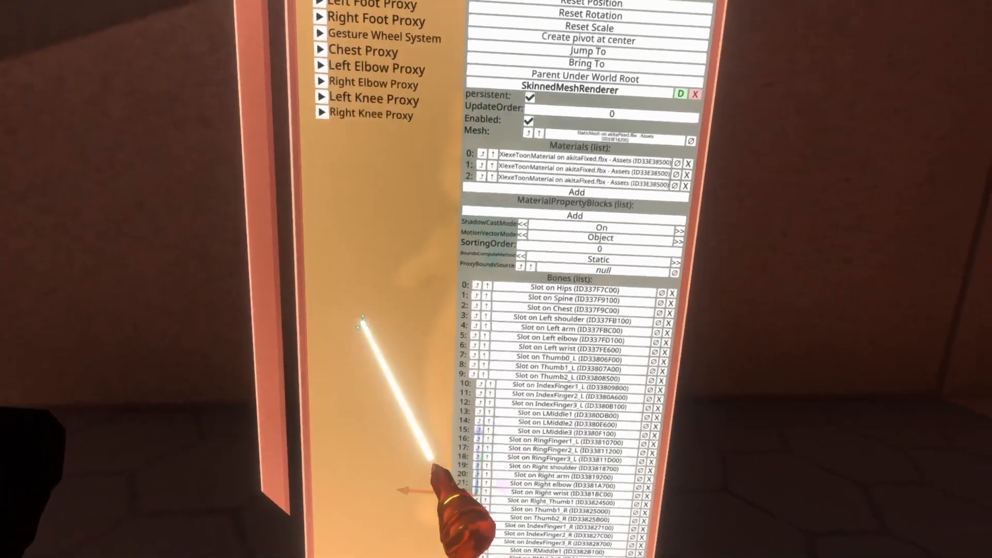
Step: Review the Akita Body mesh's blendshape weights, from the mouth and eye shapes through the visemes to the tail and fur shapes
{"action": "scroll", "coordinate": [509, 165], "scroll_direction": "down", "scroll_amount": 10}
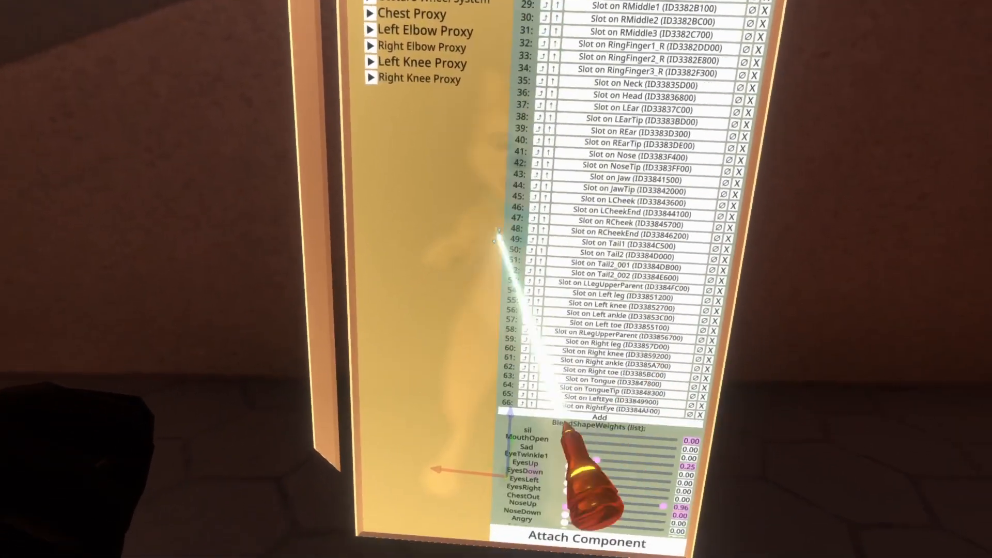
{"action": "scroll", "coordinate": [503, 382], "scroll_direction": "down", "scroll_amount": 5}
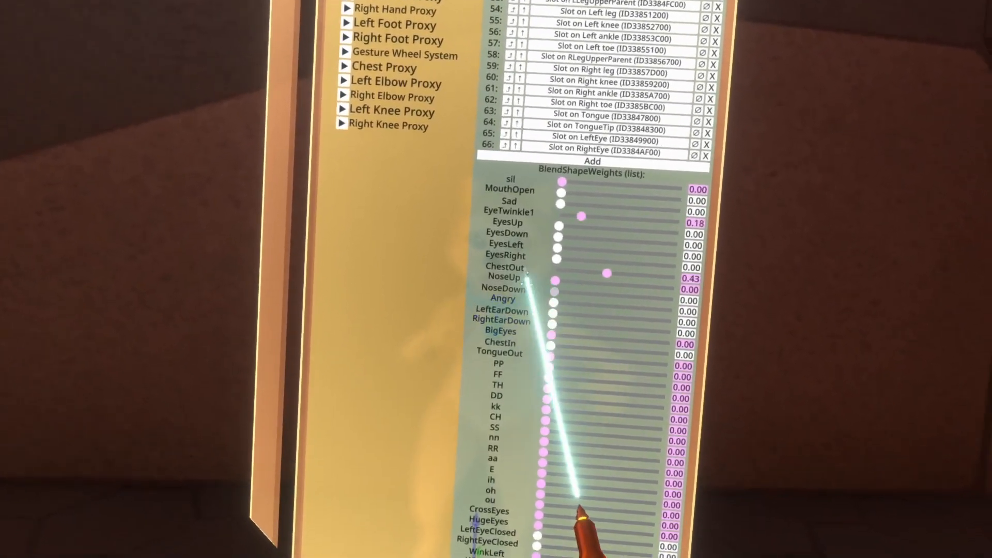
{"action": "scroll", "coordinate": [490, 429], "scroll_direction": "down", "scroll_amount": 5}
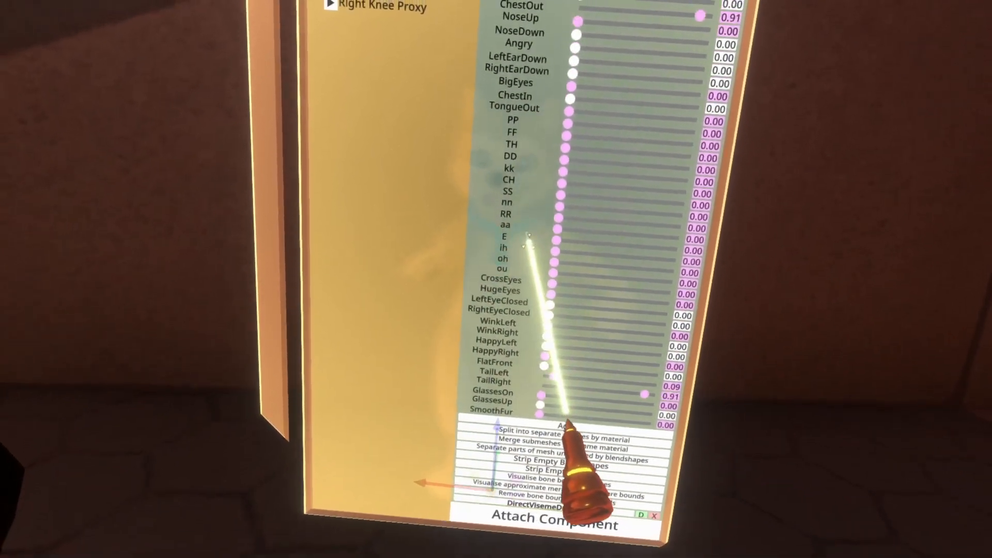
{"action": "scroll", "coordinate": [528, 235], "scroll_direction": "up", "scroll_amount": 4}
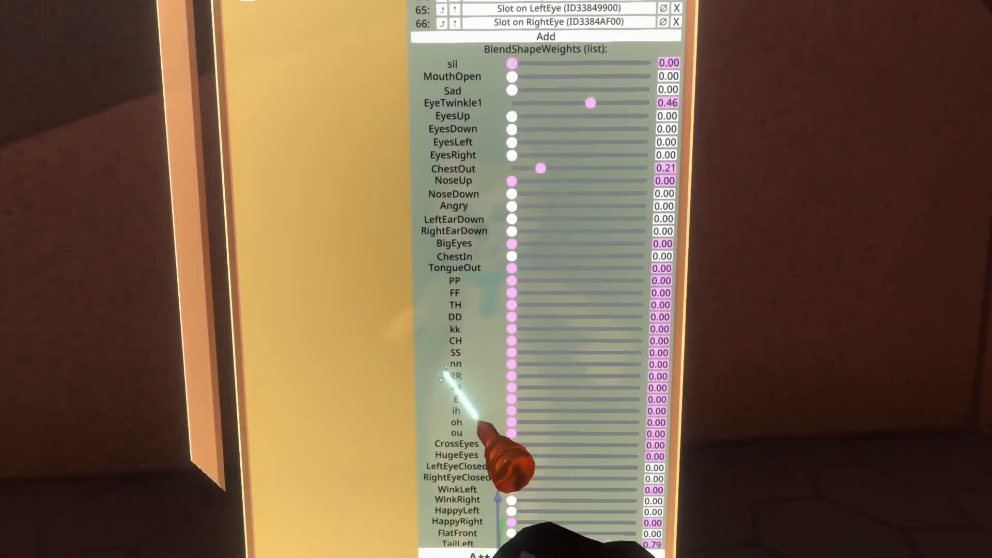
{"action": "scroll", "coordinate": [445, 368], "scroll_direction": "down", "scroll_amount": 5}
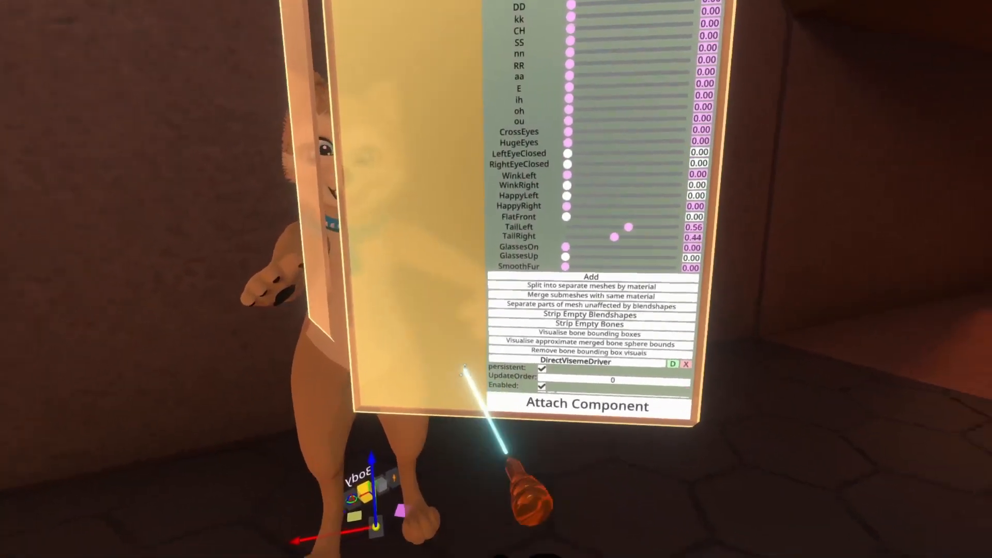
Step: Attach an AvatarExpressionDriver component to the Akita's Body slot
{"action": "scroll", "coordinate": [549, 327], "scroll_direction": "down", "scroll_amount": 10}
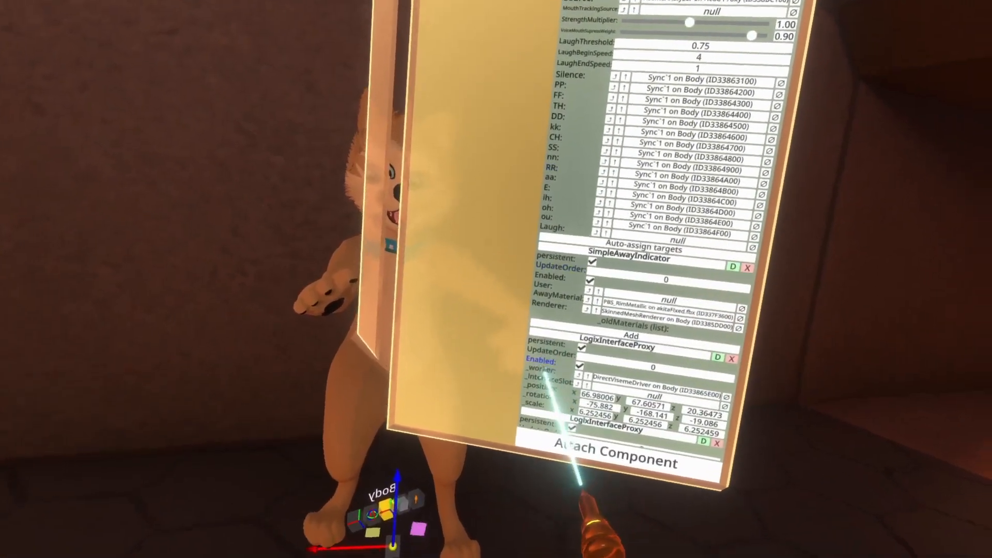
{"action": "left_click", "coordinate": [589, 428]}
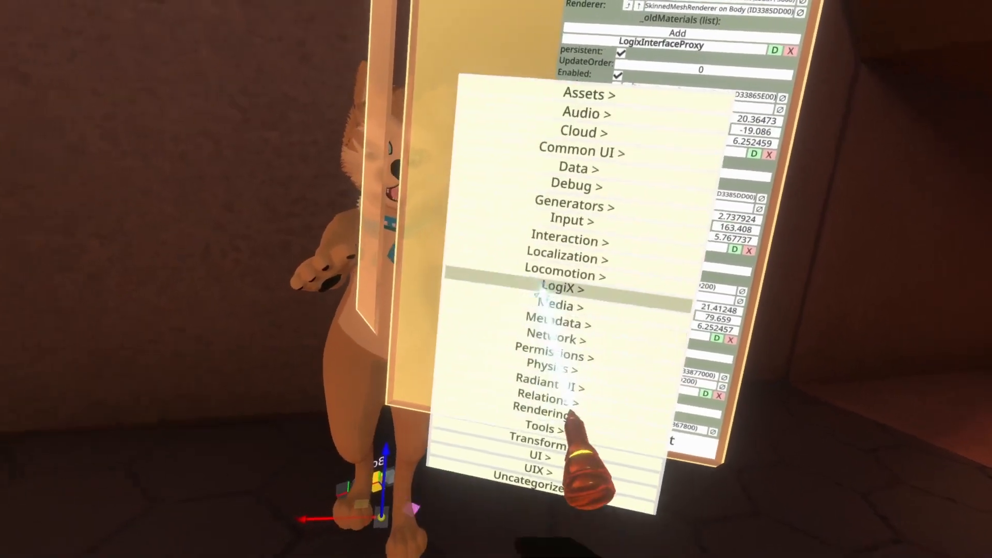
{"action": "left_click", "coordinate": [532, 406]}
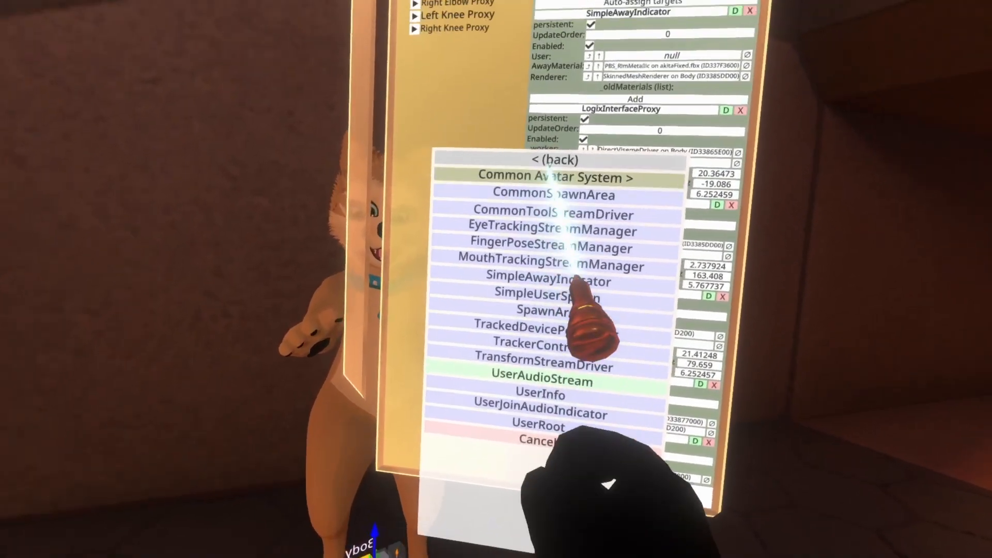
{"action": "left_click", "coordinate": [537, 176]}
{"action": "scroll", "coordinate": [566, 217], "scroll_direction": "up", "scroll_amount": 5}
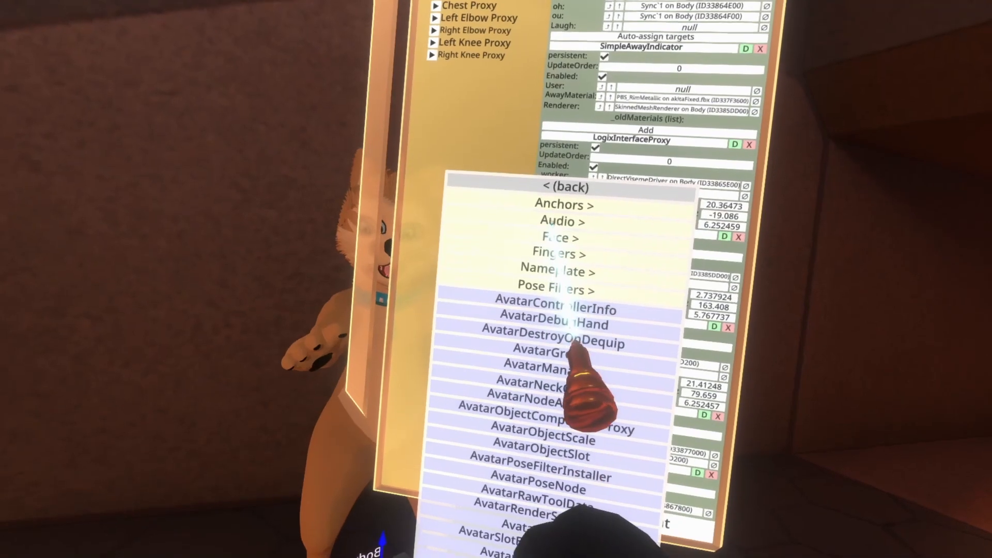
{"action": "left_click", "coordinate": [552, 238]}
{"action": "left_click", "coordinate": [543, 208]}
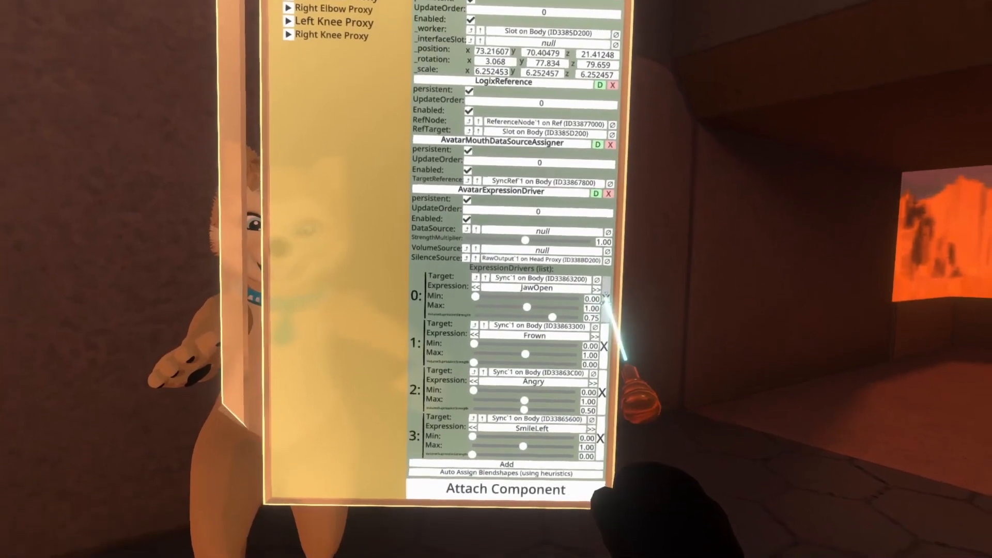
Step: Remove the JawOpen, Frown, Angry and SmileLeft entries from the AvatarExpressionDriver's list of expression drivers
{"action": "left_click", "coordinate": [606, 336]}
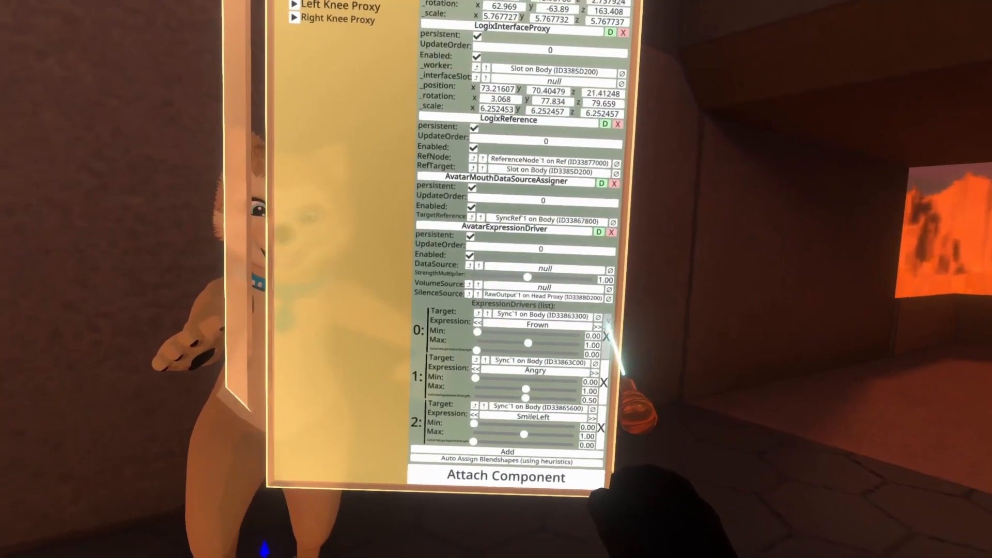
{"action": "left_click", "coordinate": [606, 336]}
{"action": "left_click", "coordinate": [603, 379]}
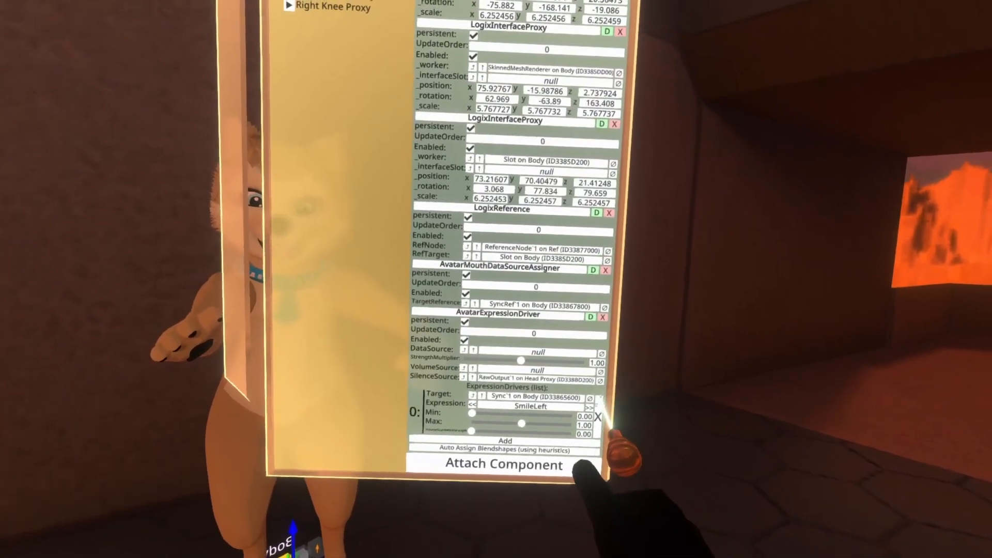
{"action": "left_click", "coordinate": [597, 416]}
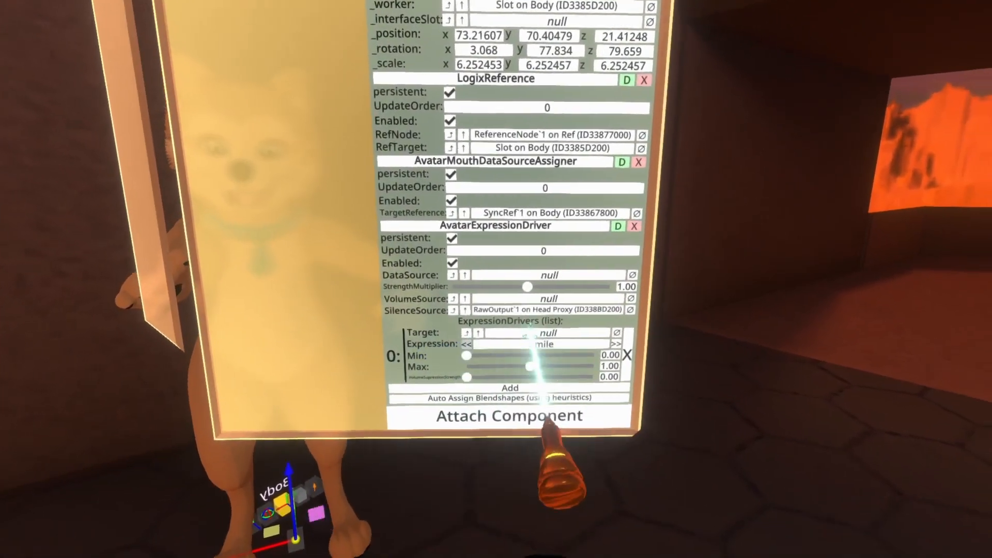
Step: Cycle the new targetless driver's expression from Smile past SmirkRight
{"action": "left_click", "coordinate": [609, 345]}
{"action": "left_click", "coordinate": [606, 344]}
{"action": "left_click", "coordinate": [606, 341]}
{"action": "left_click", "coordinate": [605, 336]}
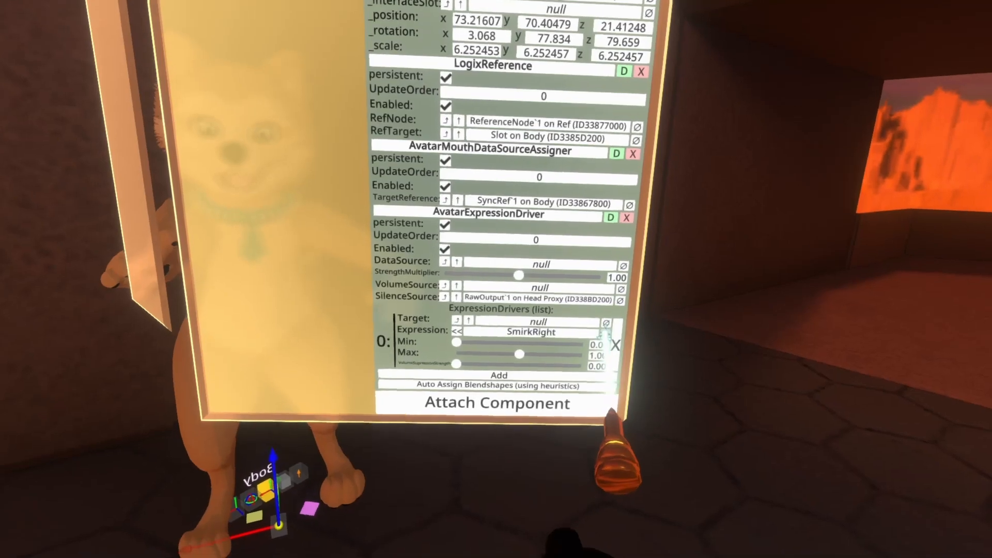
{"action": "left_click", "coordinate": [606, 334]}
{"action": "left_click", "coordinate": [608, 336]}
{"action": "left_click", "coordinate": [454, 345]}
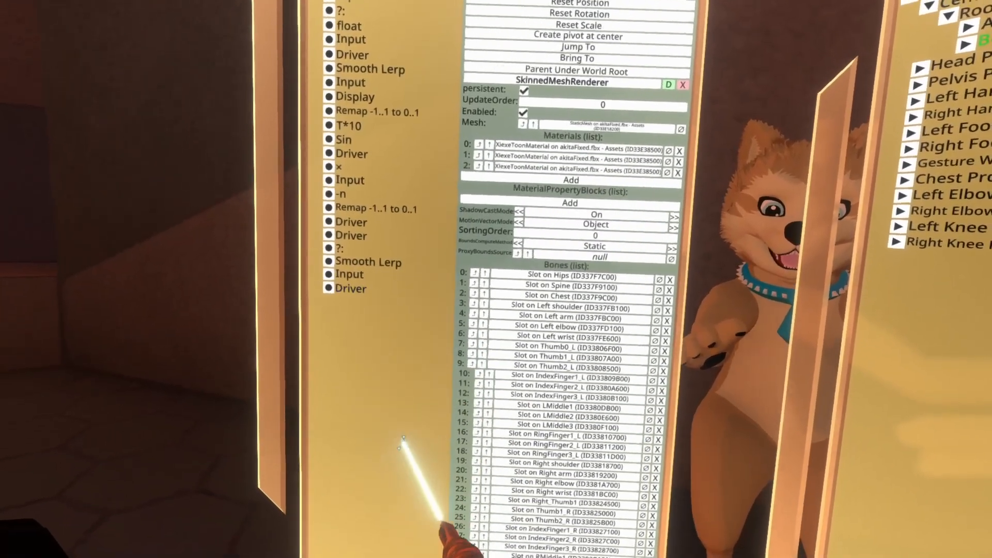
Step: Assign the Sad blendshape from the second Body inspector as the new expression driver's target
{"action": "scroll", "coordinate": [454, 465], "scroll_direction": "down", "scroll_amount": 10}
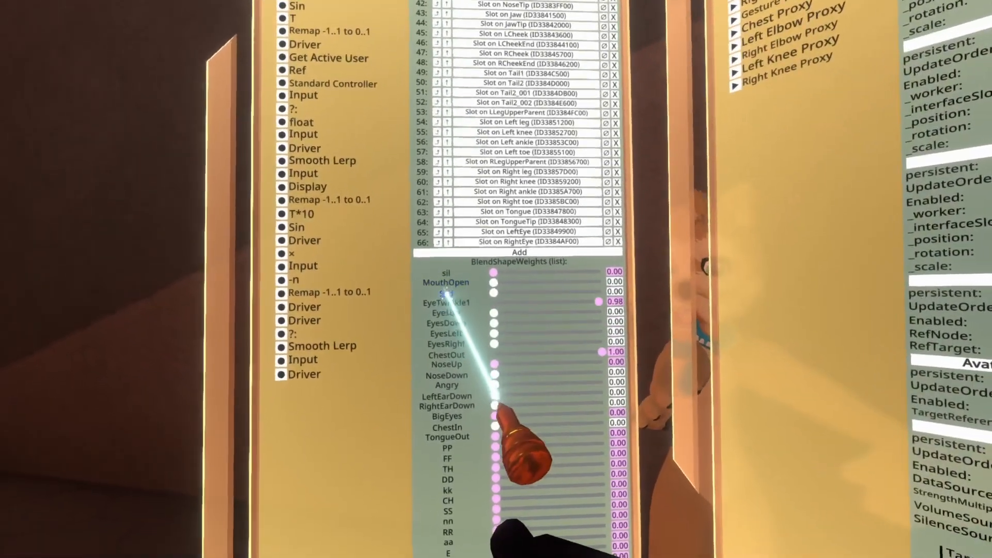
{"action": "left_click_drag", "start_coordinate": [444, 288], "coordinate": [577, 337]}
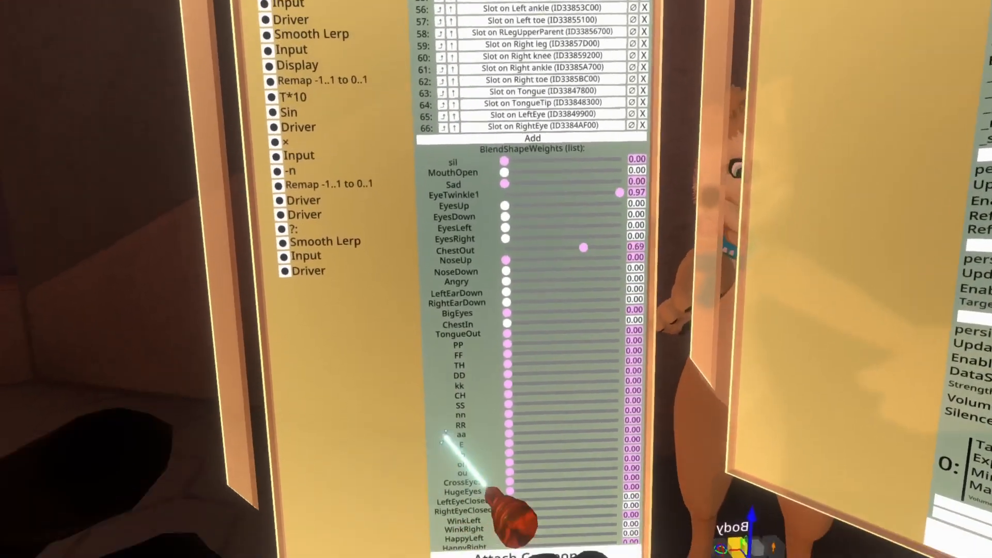
{"action": "scroll", "coordinate": [483, 302], "scroll_direction": "down", "scroll_amount": 5}
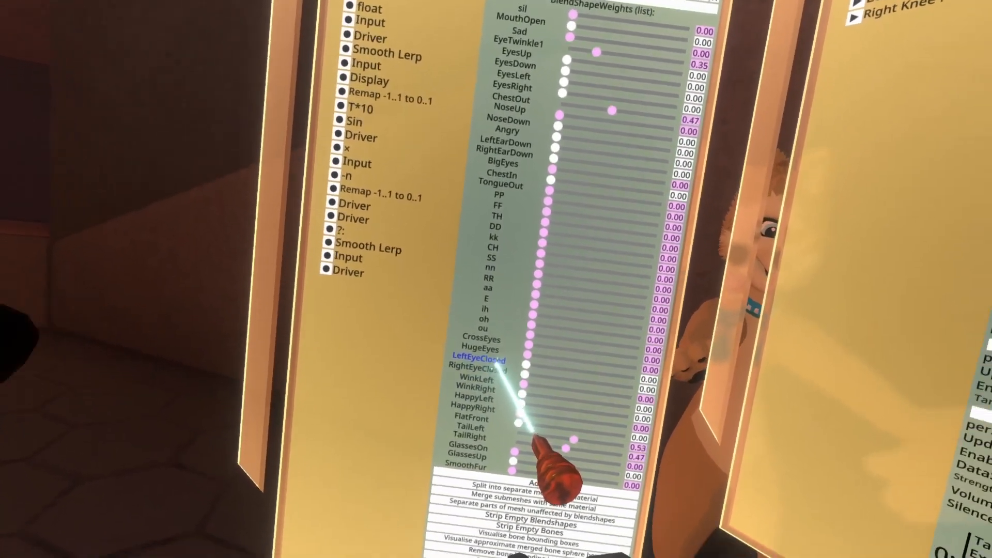
{"action": "scroll", "coordinate": [497, 362], "scroll_direction": "up", "scroll_amount": 4}
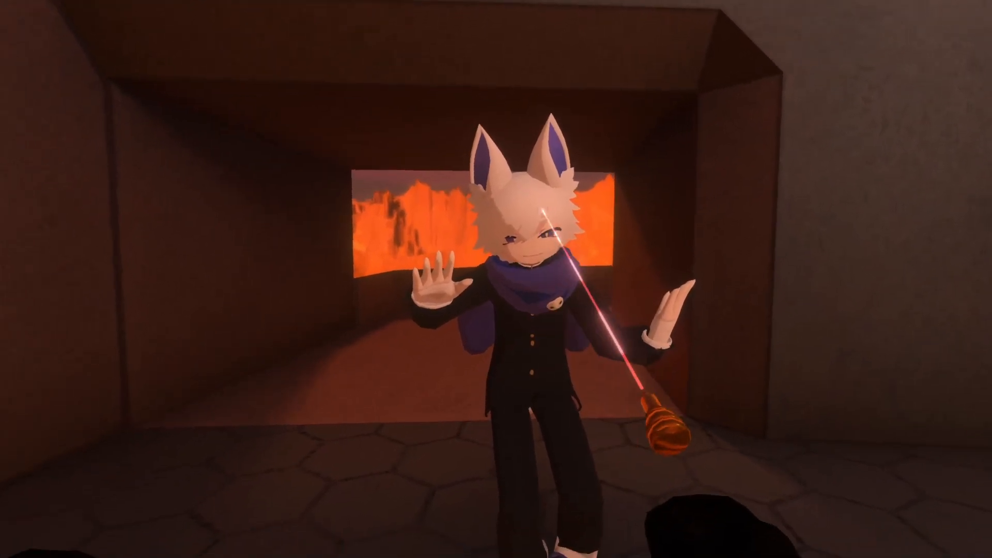
Step: Open a scene inspector on the white-haired avatar's head and move its root up to AdashinoKan-Normal.fbx
{"action": "left_click", "coordinate": [537, 230]}
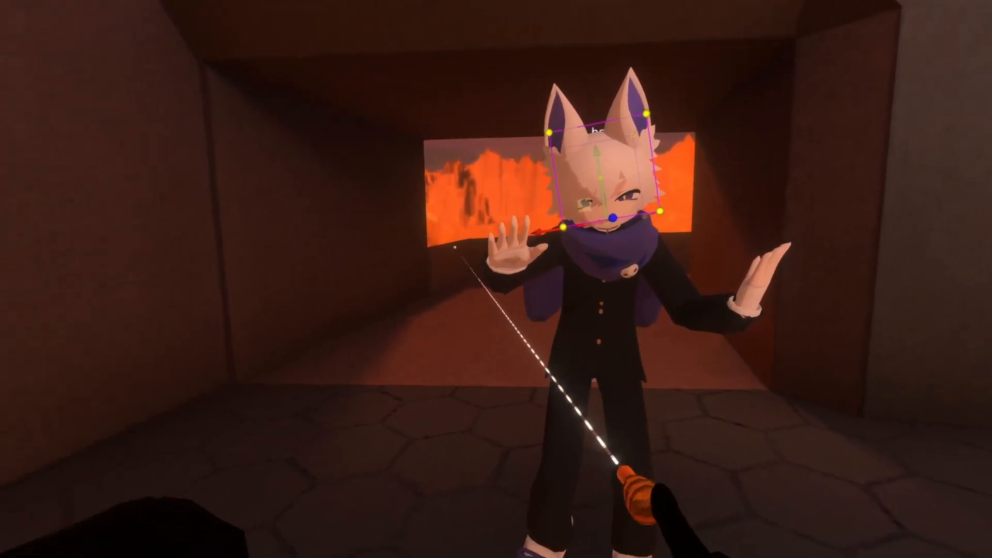
{"action": "right_click", "coordinate": [629, 425]}
{"action": "left_click", "coordinate": [680, 427]}
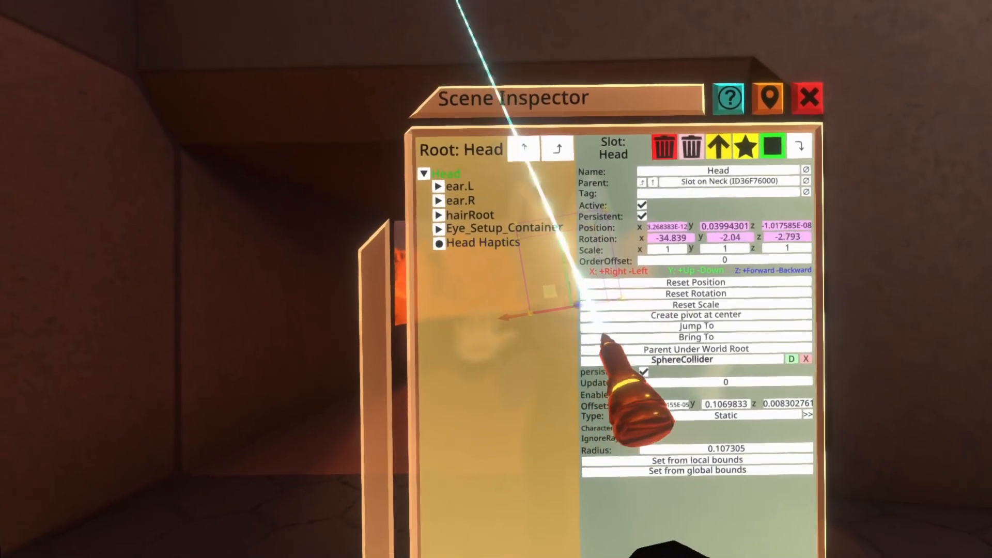
{"action": "left_click", "coordinate": [526, 164]}
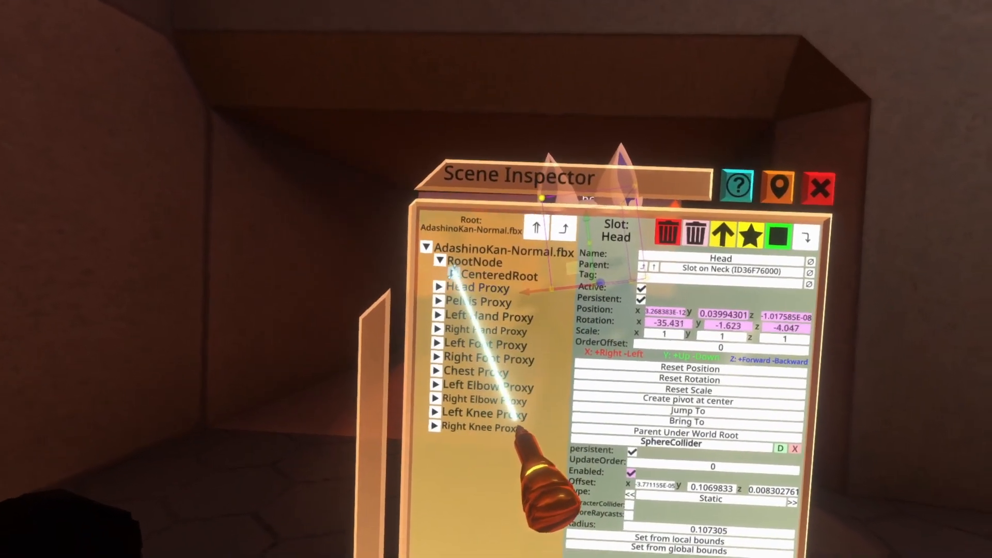
Step: Expand CenteredRoot, select the body slot and examine its mesh's blendshape weights for facial expressions
{"action": "left_click", "coordinate": [453, 272]}
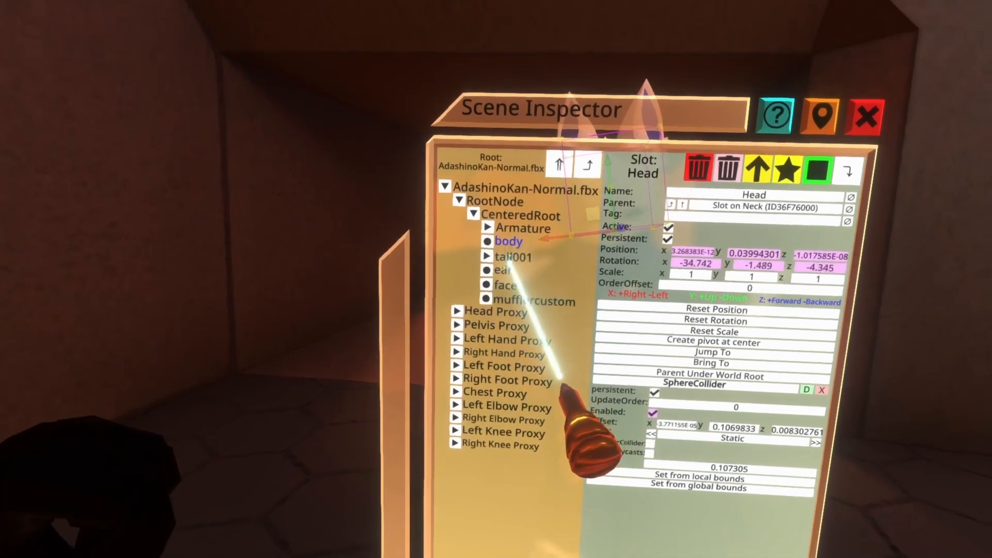
{"action": "left_click", "coordinate": [489, 286]}
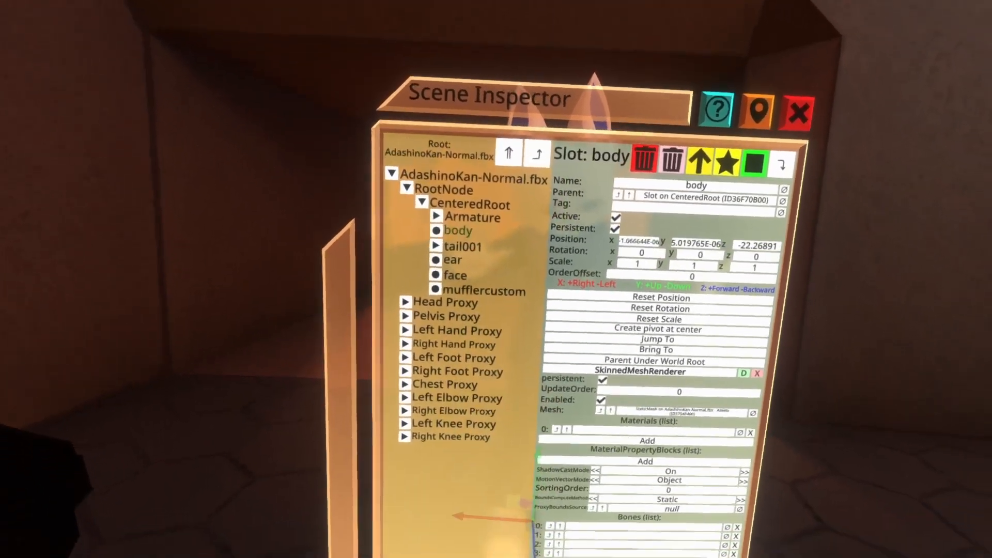
{"action": "scroll", "coordinate": [526, 249], "scroll_direction": "down", "scroll_amount": 15}
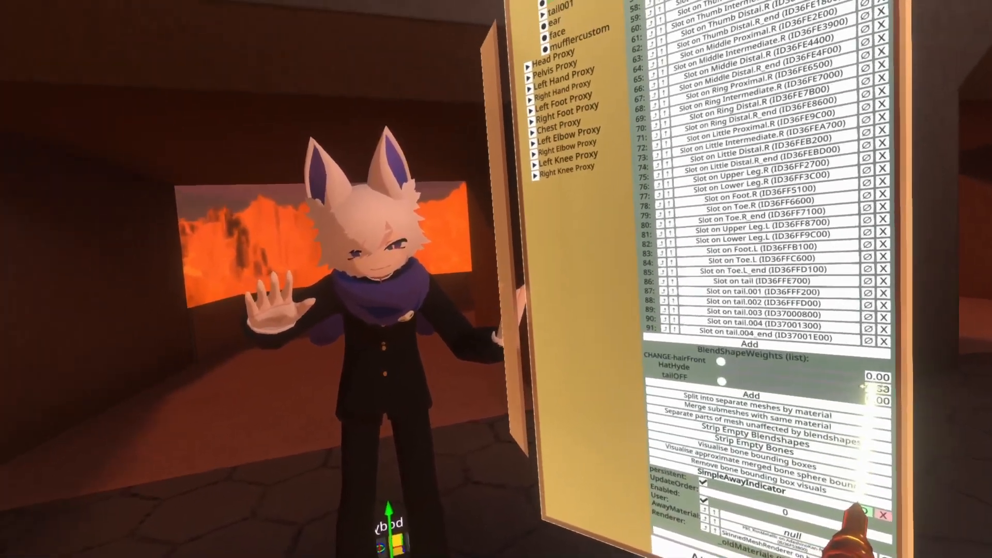
{"action": "left_click_drag", "start_coordinate": [650, 346], "coordinate": [625, 342]}
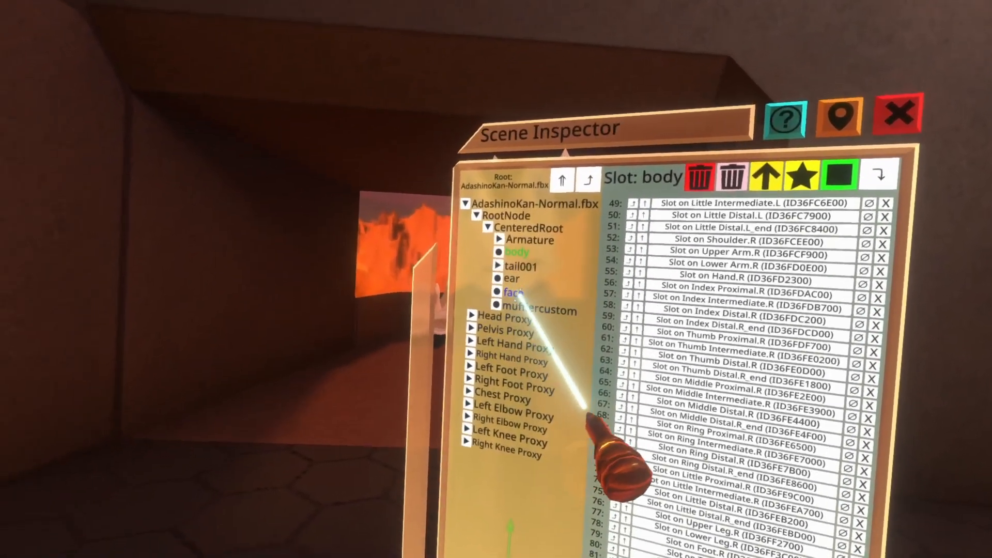
Step: Select the face slot and look through its blendshape weights for mouth shapes suited to expression tracking
{"action": "left_click", "coordinate": [522, 272]}
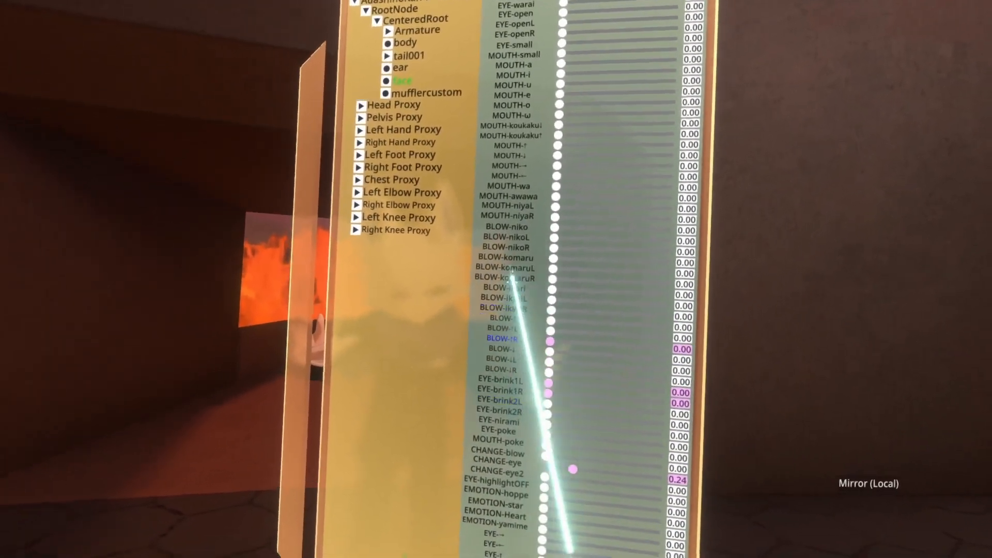
{"action": "scroll", "coordinate": [572, 469], "scroll_direction": "up", "scroll_amount": 10}
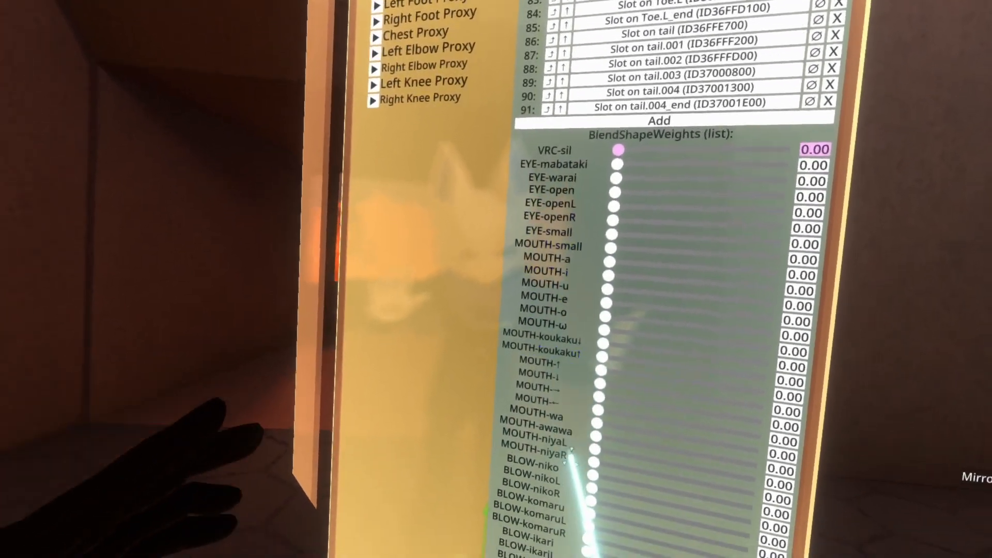
{"action": "scroll", "coordinate": [575, 305], "scroll_direction": "down", "scroll_amount": 10}
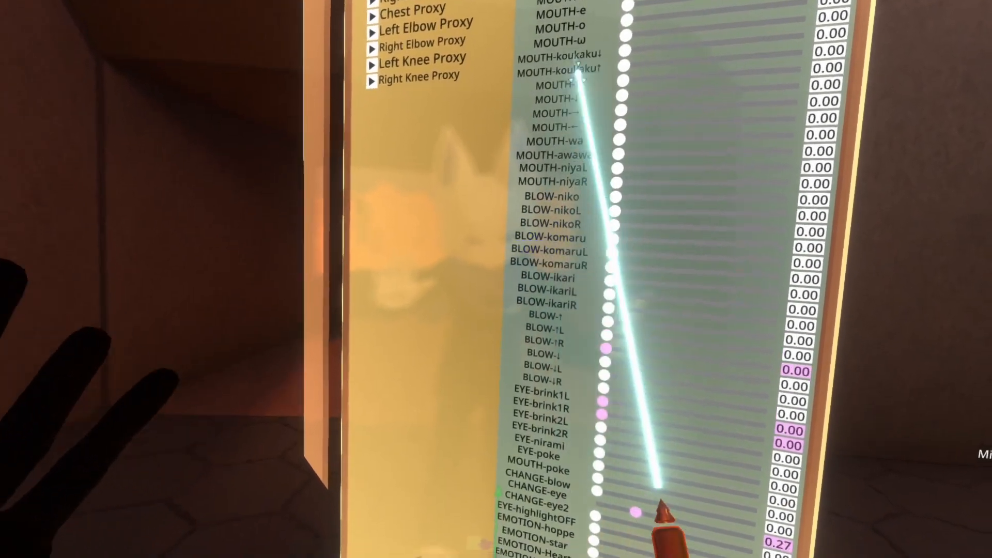
{"action": "scroll", "coordinate": [568, 221], "scroll_direction": "up", "scroll_amount": 10}
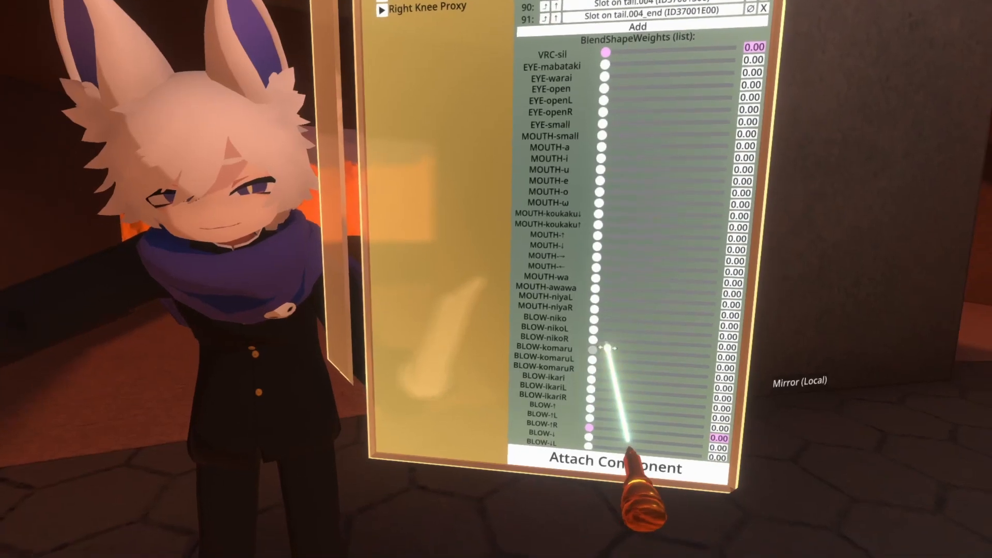
{"action": "left_click_drag", "start_coordinate": [704, 350], "coordinate": [654, 351]}
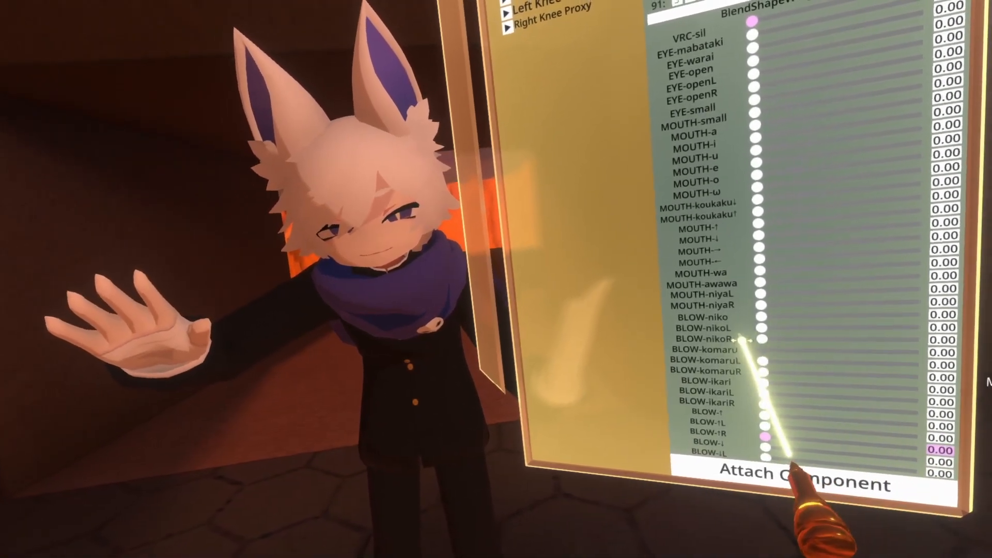
{"action": "left_click_drag", "start_coordinate": [832, 351], "coordinate": [550, 340]}
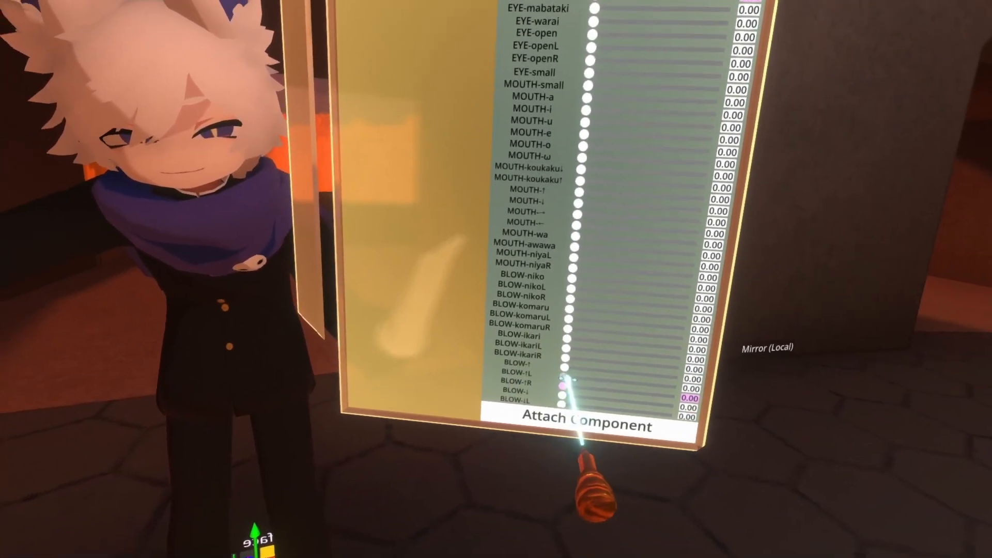
{"action": "left_click_drag", "start_coordinate": [566, 378], "coordinate": [551, 163]}
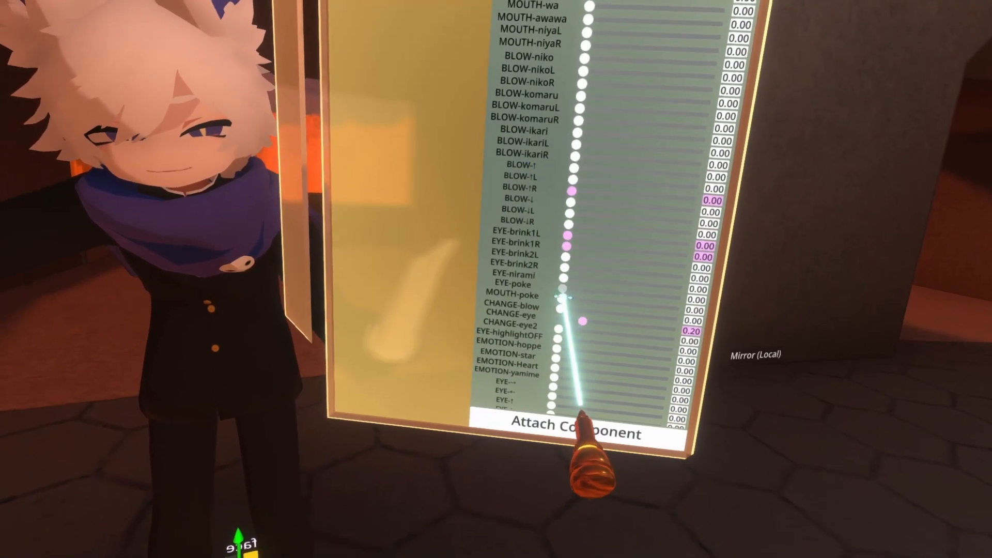
Step: Test the face's MOUTH-koukaku↓ and MOUTH-koukaku↑ blendshapes on the avatar and reset them to 0
{"action": "mouse_move", "coordinate": [560, 301]}
{"action": "left_mouse_down"}
{"action": "mouse_move", "coordinate": [835, 347]}
{"action": "mouse_move", "coordinate": [731, 335]}
{"action": "mouse_move", "coordinate": [572, 290]}
{"action": "left_mouse_up"}
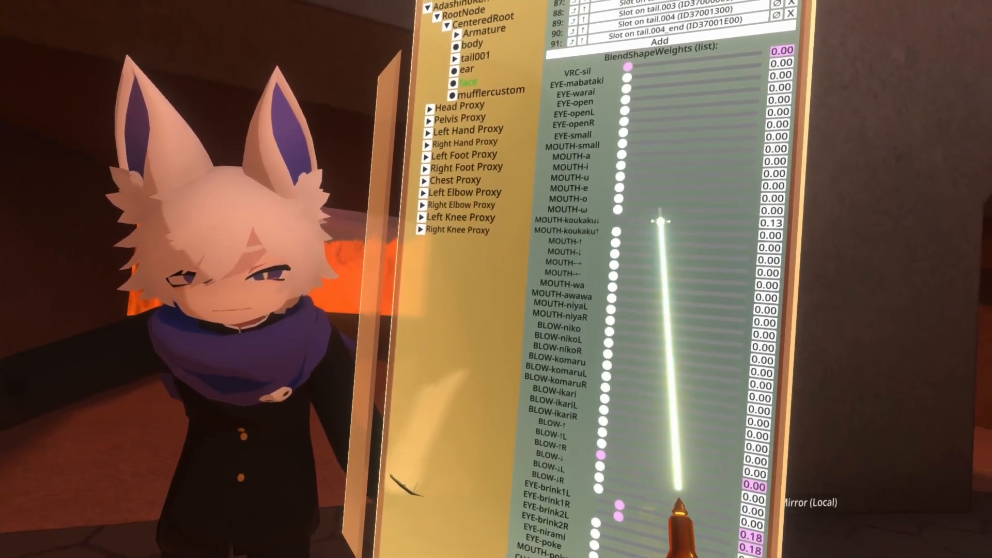
{"action": "left_click_drag", "start_coordinate": [660, 221], "coordinate": [901, 222]}
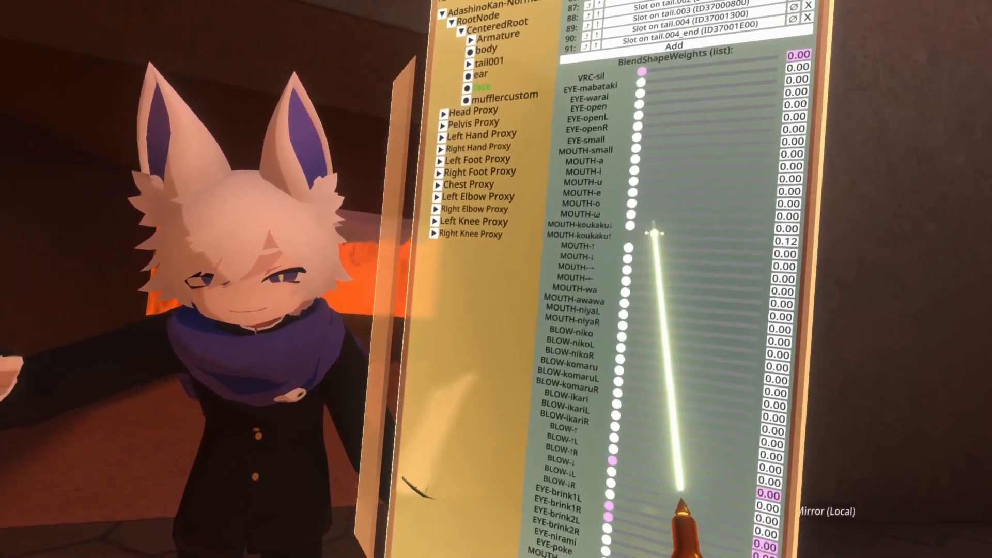
{"action": "left_click_drag", "start_coordinate": [654, 233], "coordinate": [544, 258]}
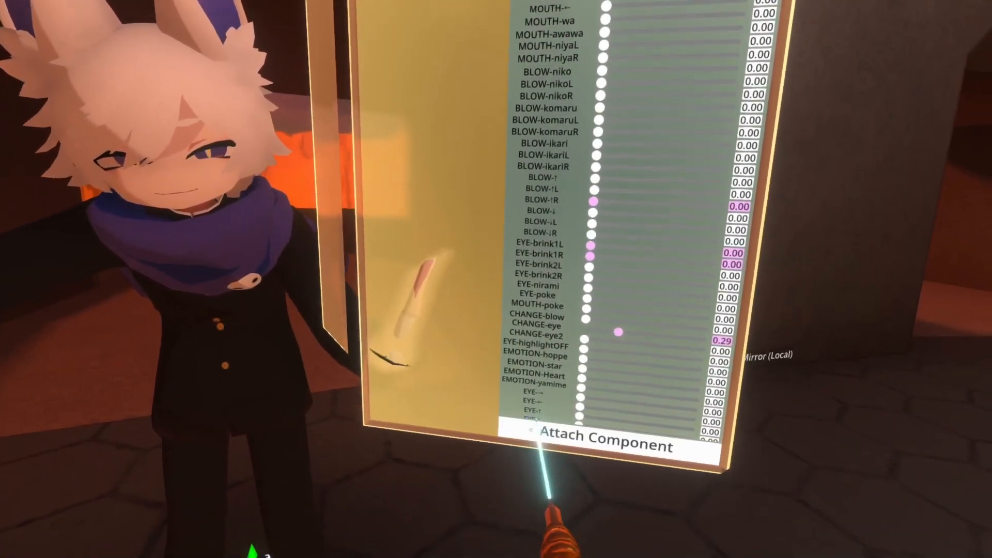
Step: Attach an AvatarExpressionDriver component to the face slot and auto-assign its blendshapes using heuristics
{"action": "left_click", "coordinate": [543, 467]}
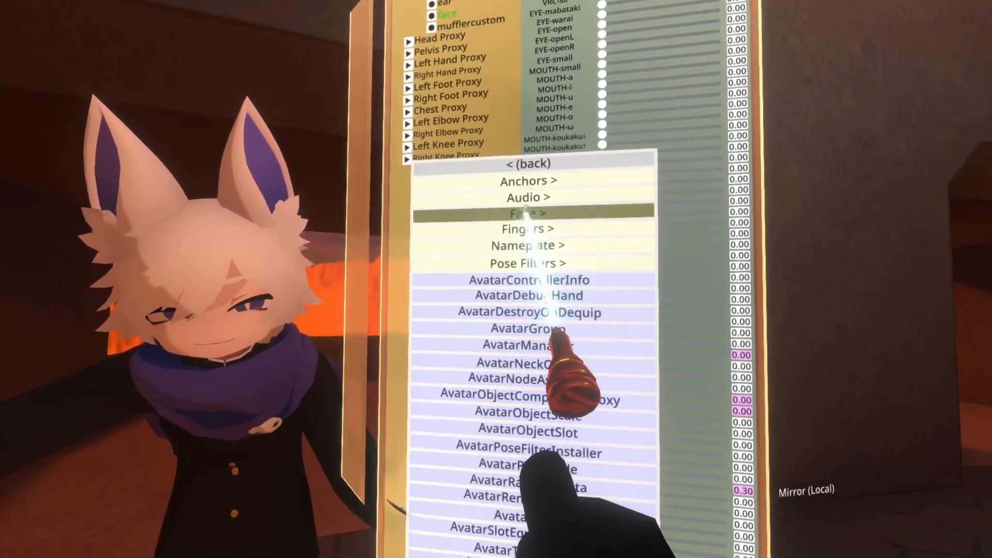
{"action": "scroll", "coordinate": [549, 188], "scroll_direction": "down", "scroll_amount": 15}
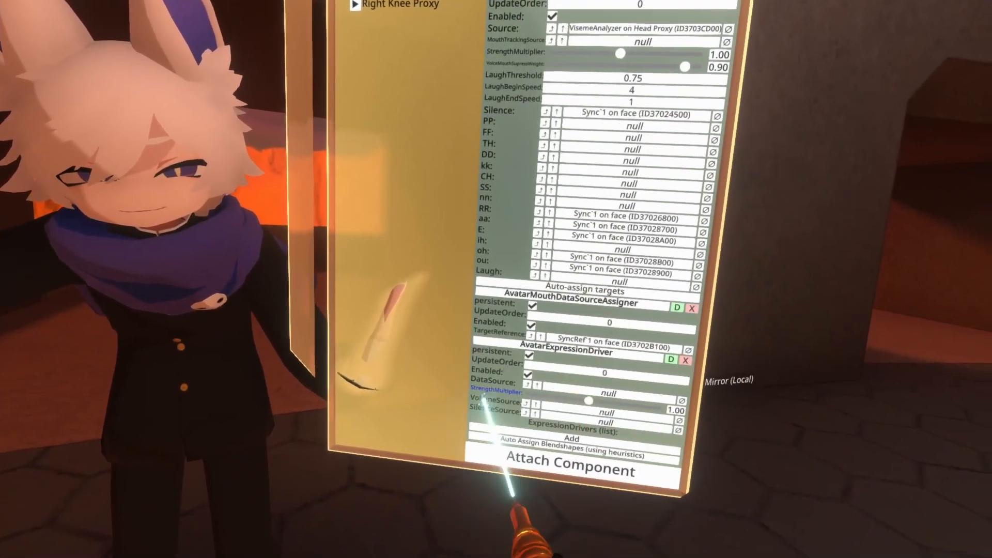
{"action": "left_click", "coordinate": [521, 430]}
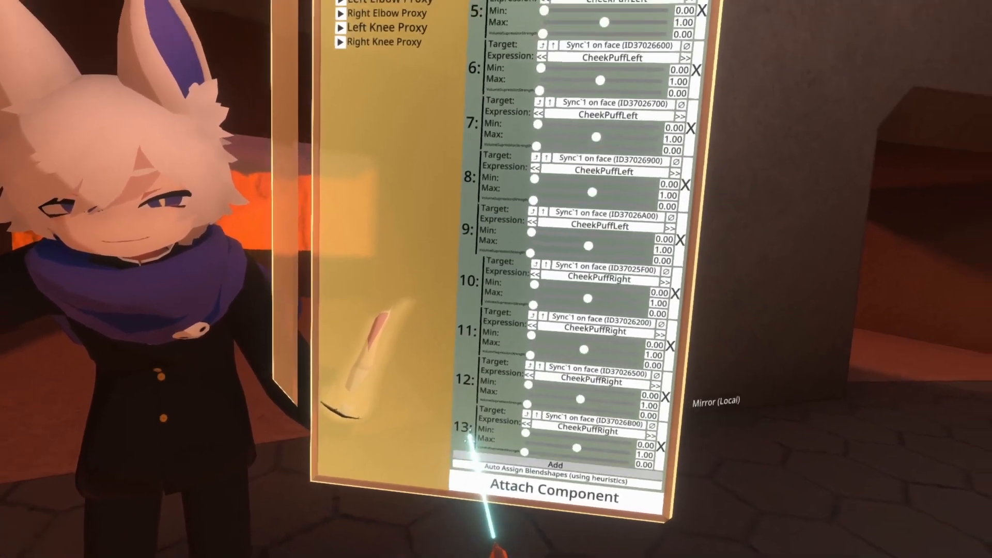
Step: Review the auto-assigned expression drivers and check which of the face's blendshapes they drive
{"action": "scroll", "coordinate": [498, 190], "scroll_direction": "up", "scroll_amount": 15}
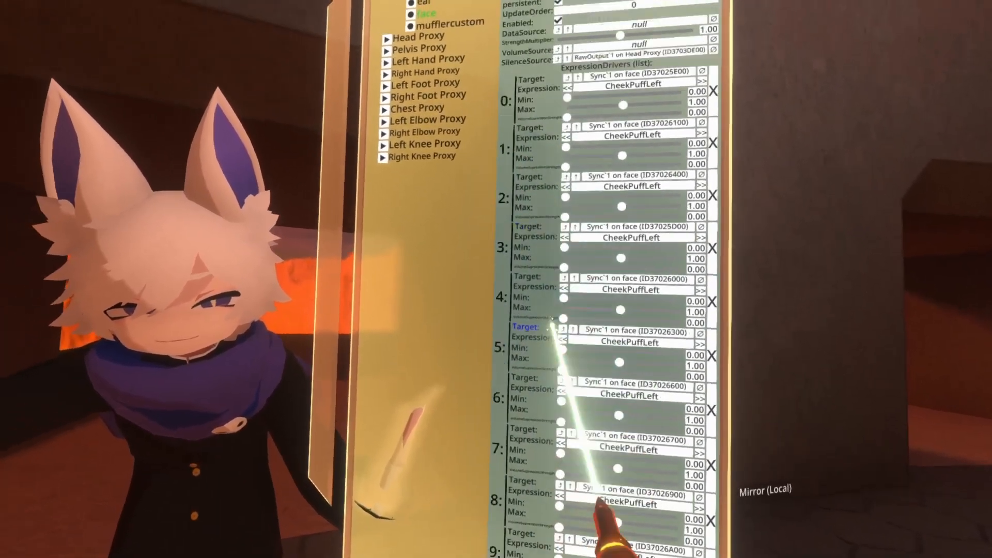
{"action": "scroll", "coordinate": [517, 304], "scroll_direction": "up", "scroll_amount": 5}
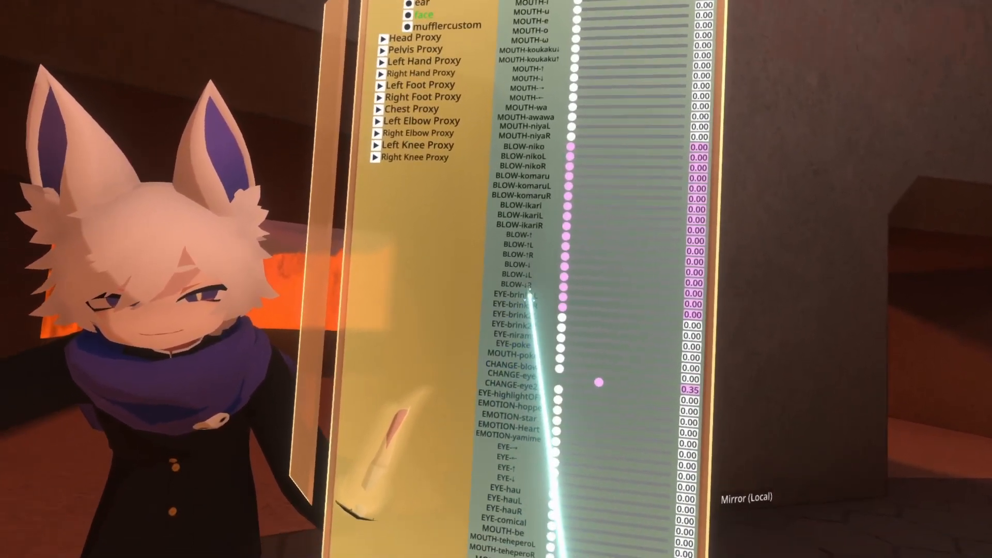
{"action": "left_click_drag", "start_coordinate": [531, 295], "coordinate": [531, 490]}
{"action": "right_click", "coordinate": [342, 412]}
{"action": "left_click", "coordinate": [324, 372]}
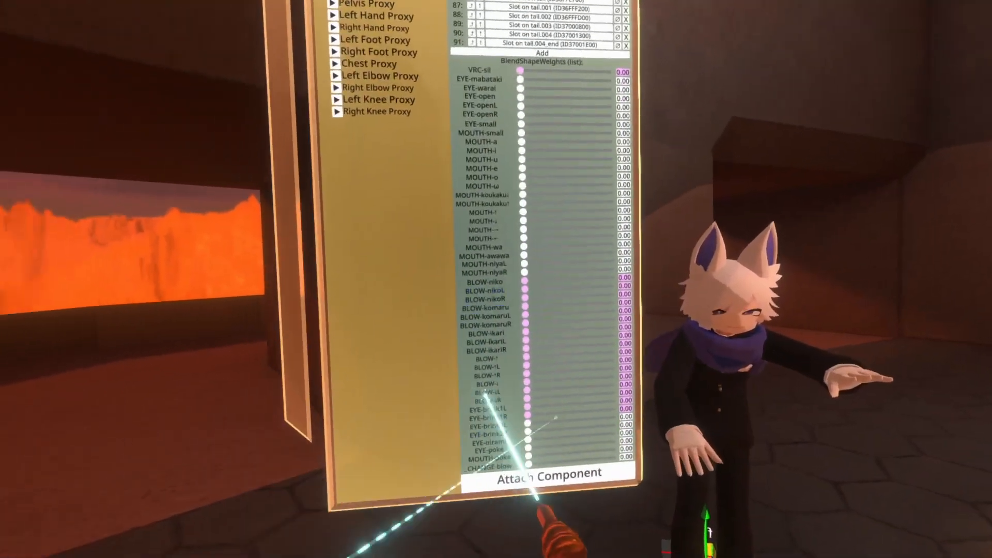
Step: Remove the auto-assigned CheekPuffLeft and CheekPuffRight entries from the face's AvatarExpressionDriver list
{"action": "scroll", "coordinate": [555, 417], "scroll_direction": "down", "scroll_amount": 15}
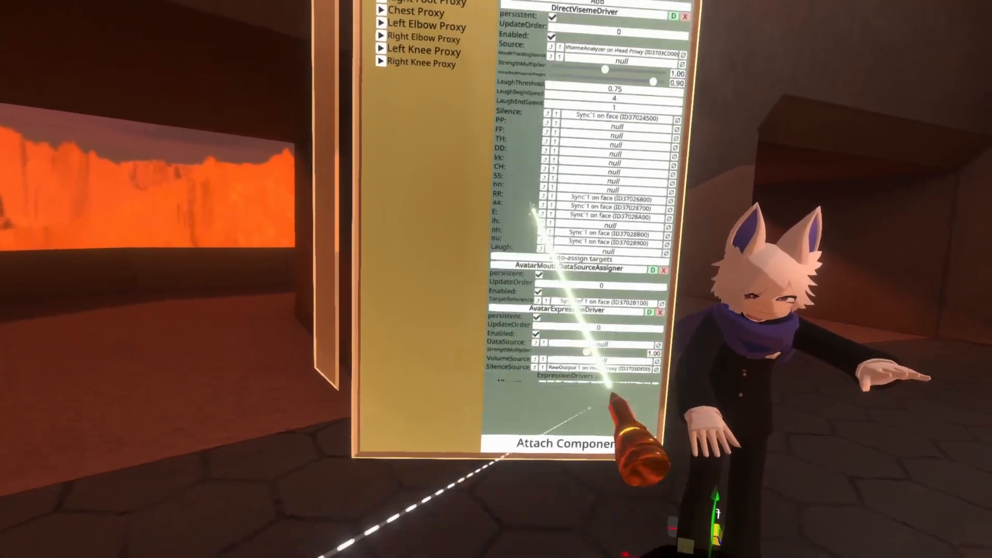
{"action": "scroll", "coordinate": [533, 208], "scroll_direction": "down", "scroll_amount": 5}
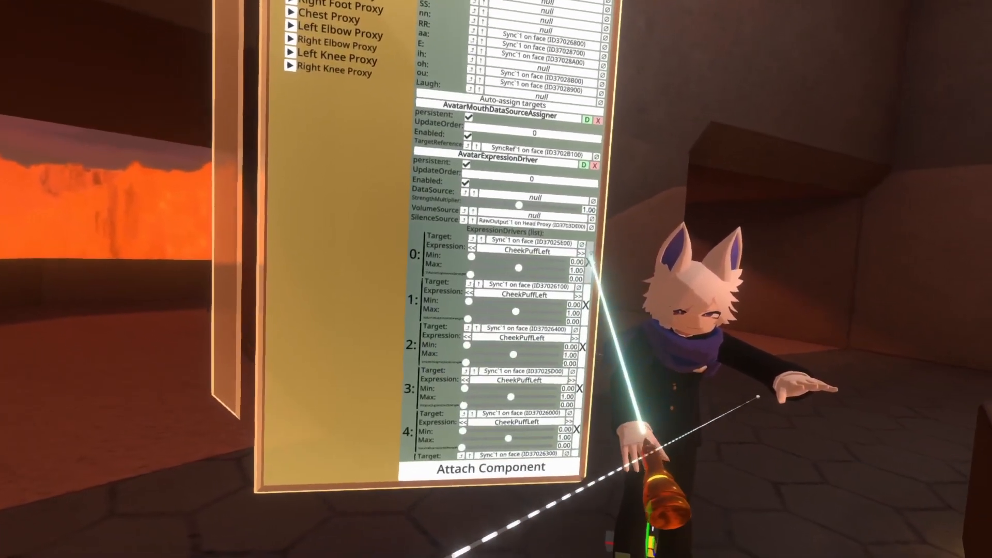
{"action": "left_click", "coordinate": [576, 326]}
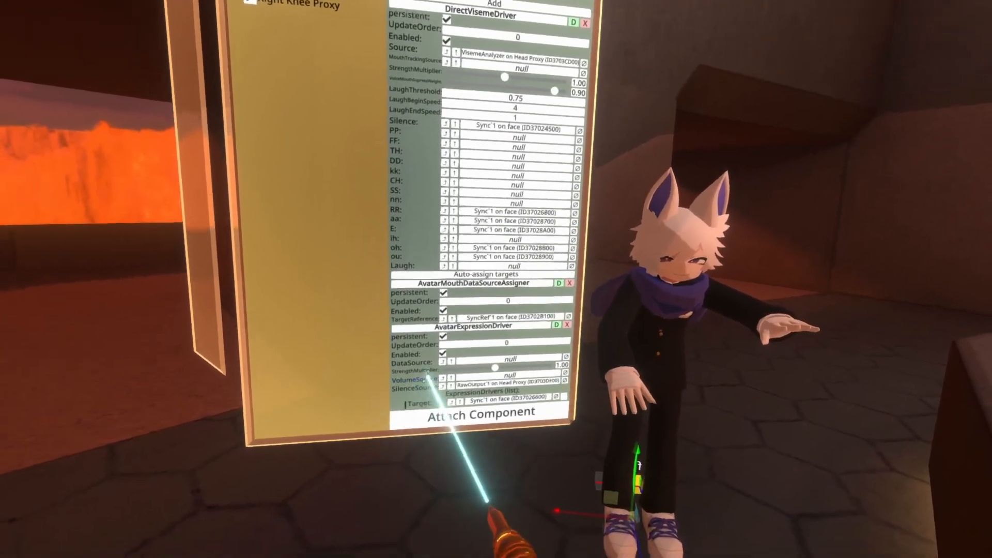
Step: Open a second inspector on the face slot and assign its MOUTH-koukaku↑ blendshape as the target of a Smile expression driver
{"action": "scroll", "coordinate": [523, 402], "scroll_direction": "down", "scroll_amount": 4}
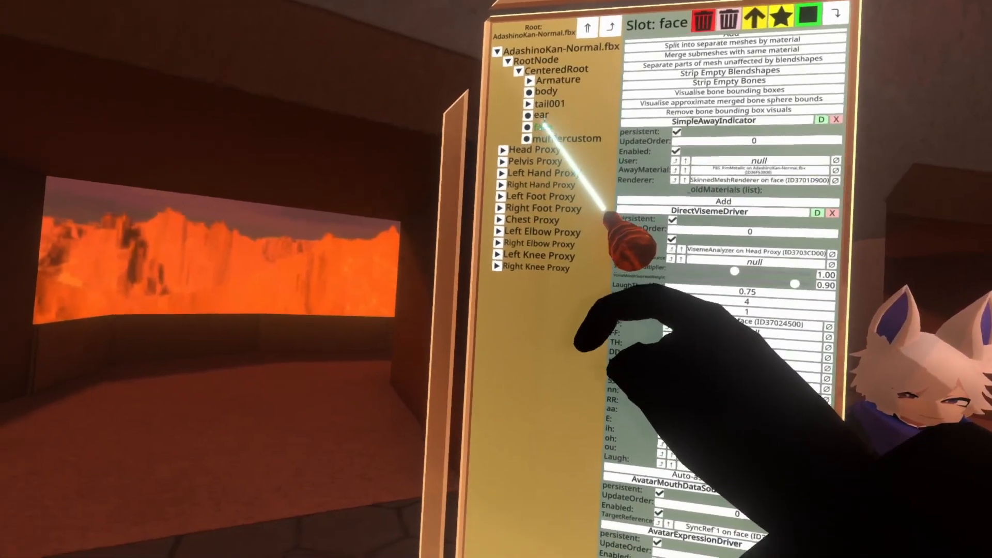
{"action": "left_click_drag", "start_coordinate": [544, 124], "coordinate": [473, 261]}
{"action": "left_click", "coordinate": [474, 262]}
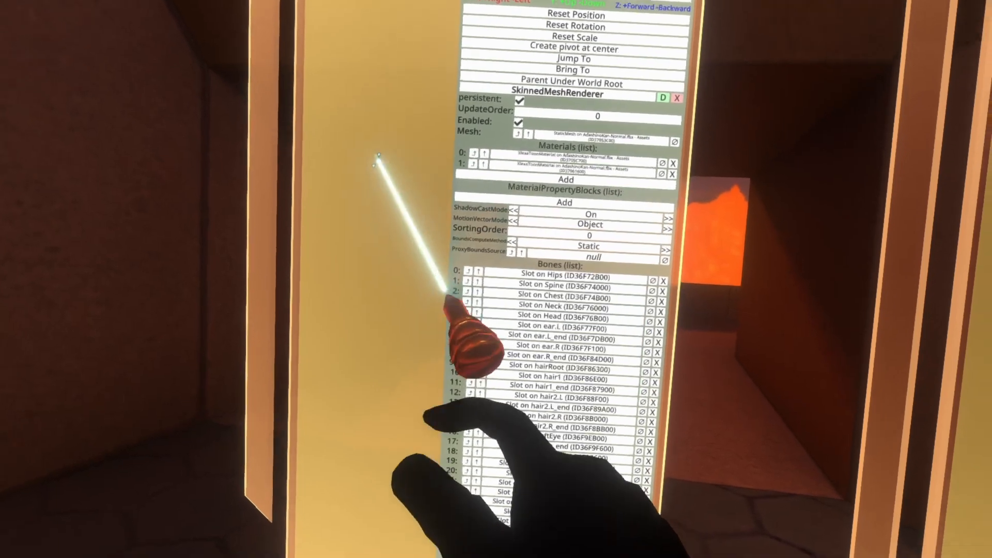
{"action": "scroll", "coordinate": [454, 462], "scroll_direction": "down", "scroll_amount": 10}
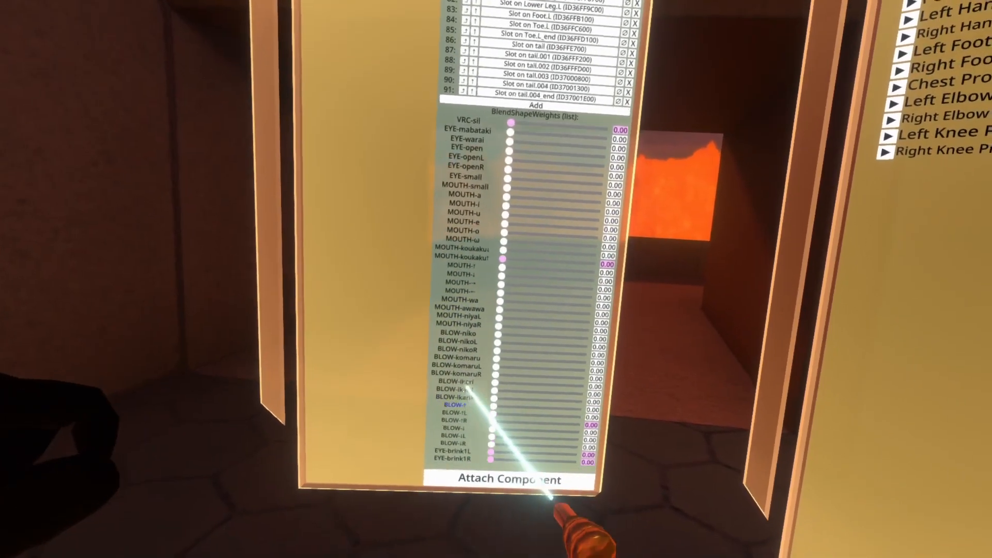
{"action": "left_click_drag", "start_coordinate": [469, 400], "coordinate": [480, 232]}
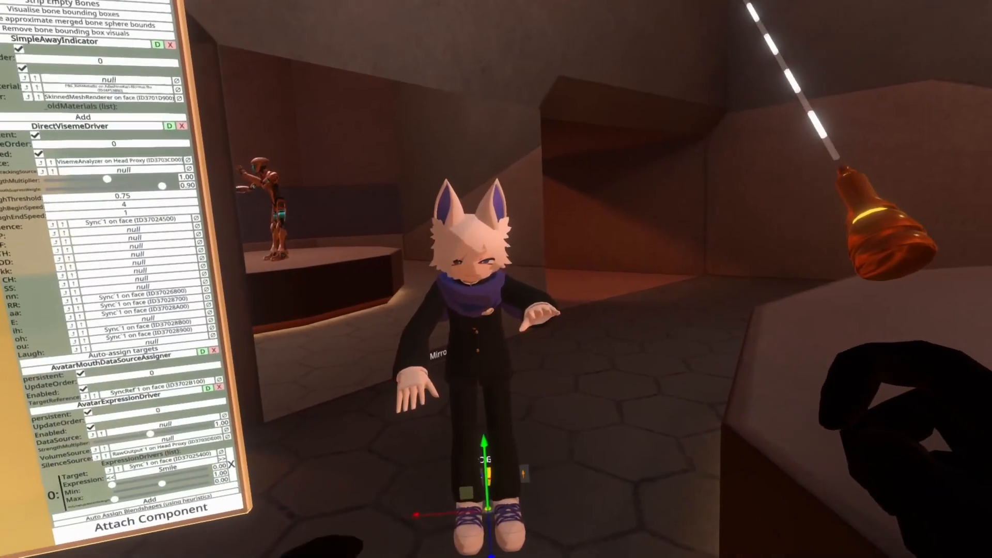
Step: Equip the AdashinoKan avatar
{"action": "right_click", "coordinate": [488, 295]}
{"action": "left_click", "coordinate": [384, 395]}
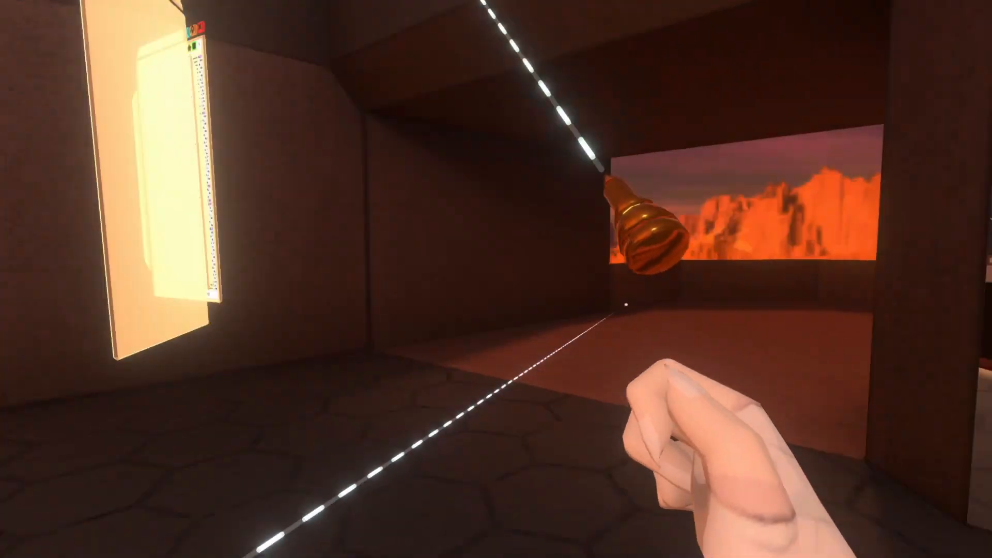